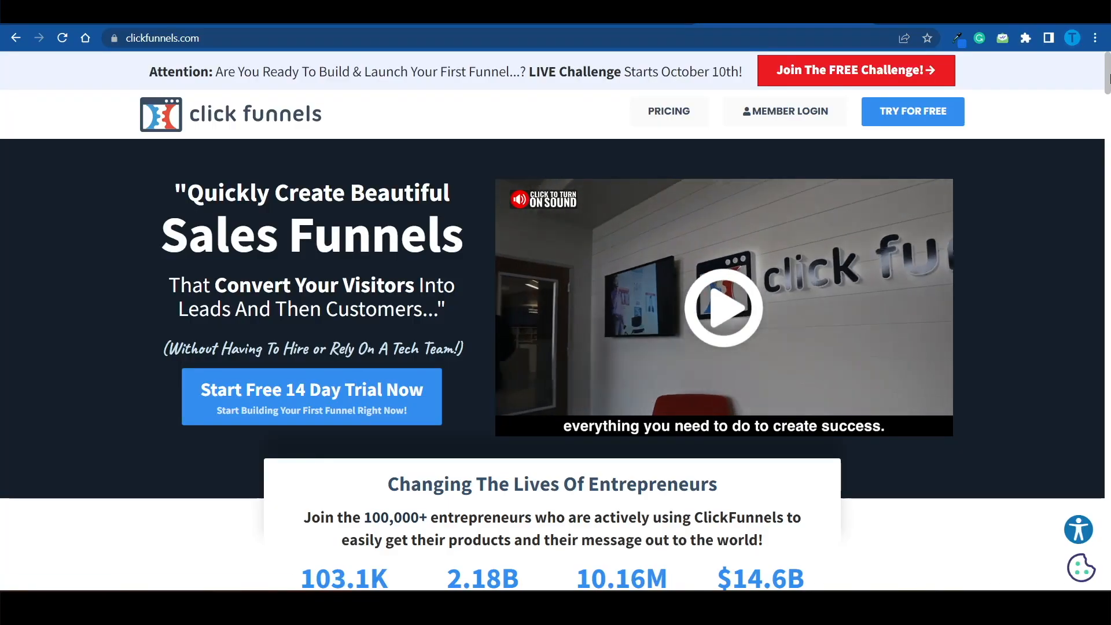
Step: Open Google Sites from the Google search results and open the Event template to look through its layout
drag(1109, 78, 1109, 141)
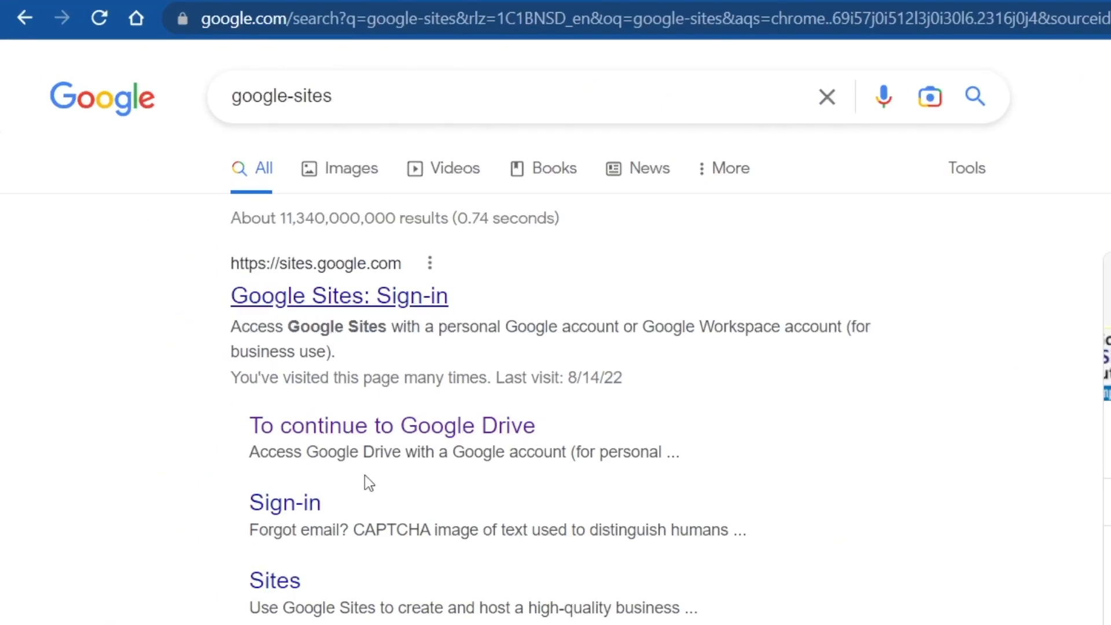
click(370, 434)
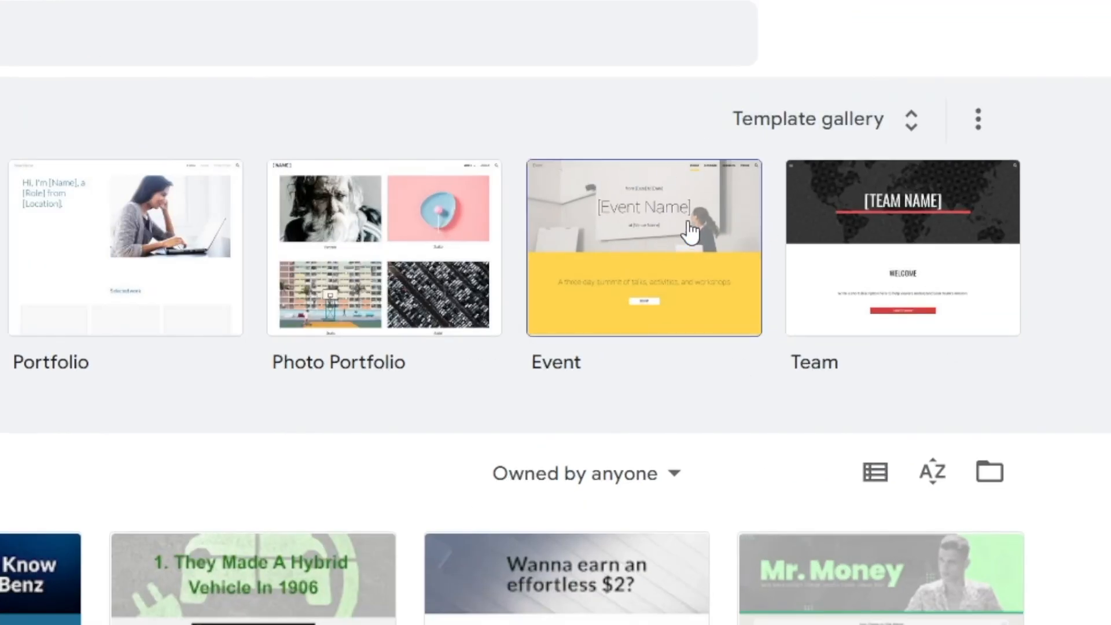
click(691, 232)
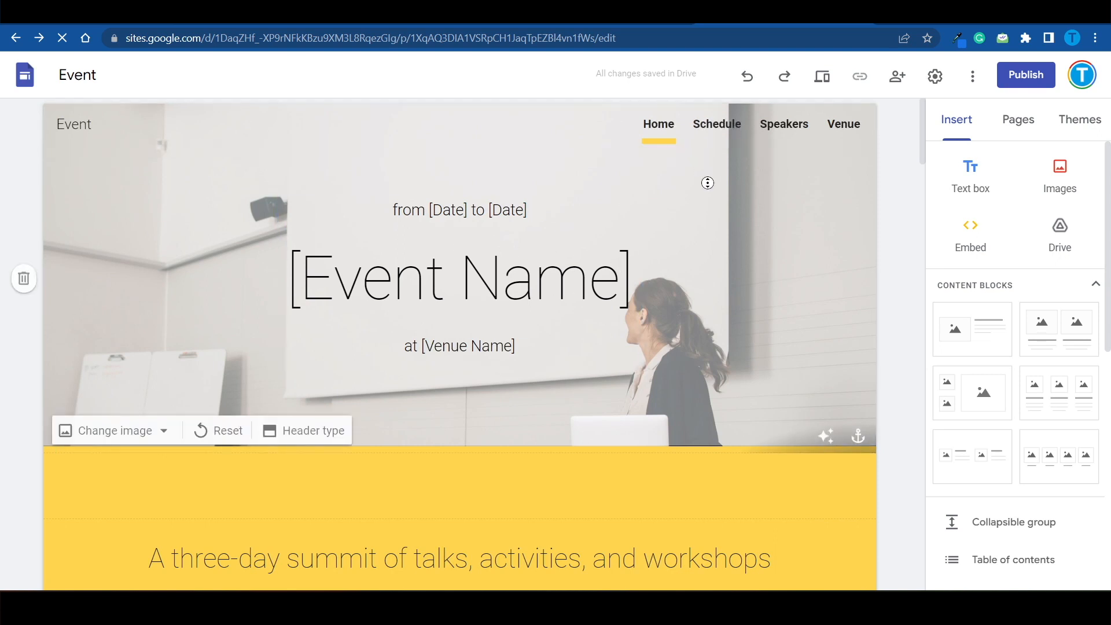
scroll(708, 183, down, 3)
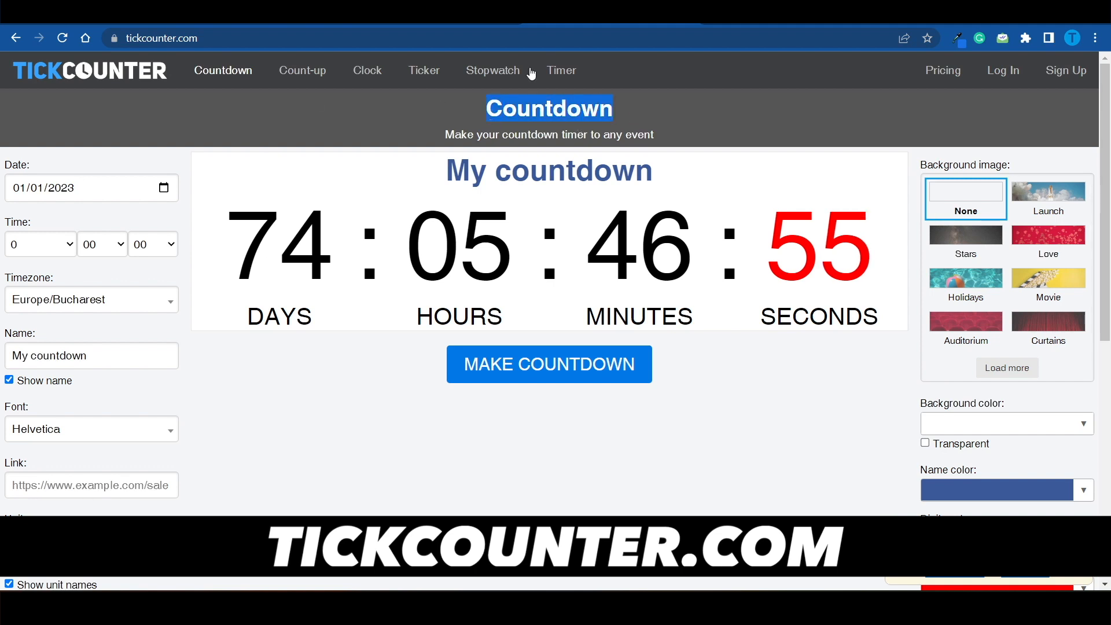
Step: Set the TickCounter countdown's end date to 10/20/2022
click(660, 320)
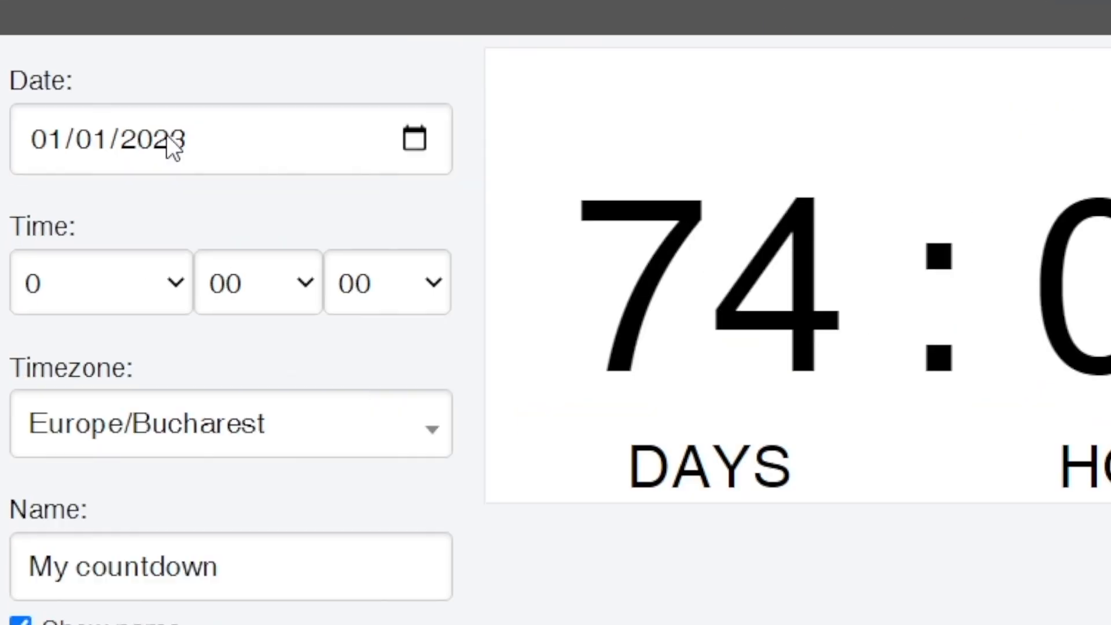
click(167, 137)
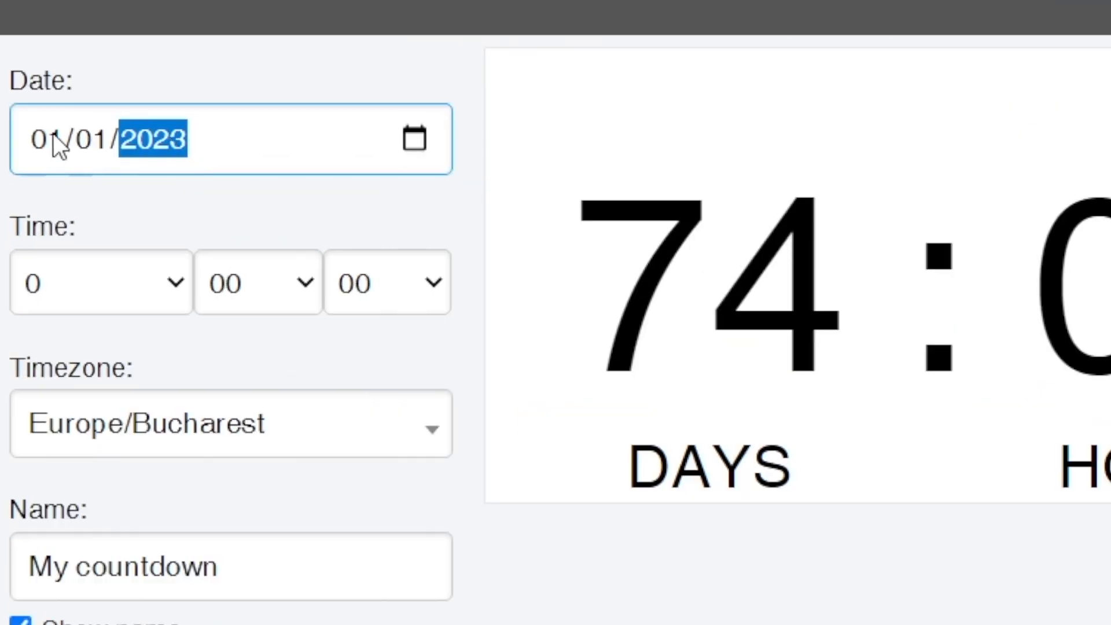
click(49, 139)
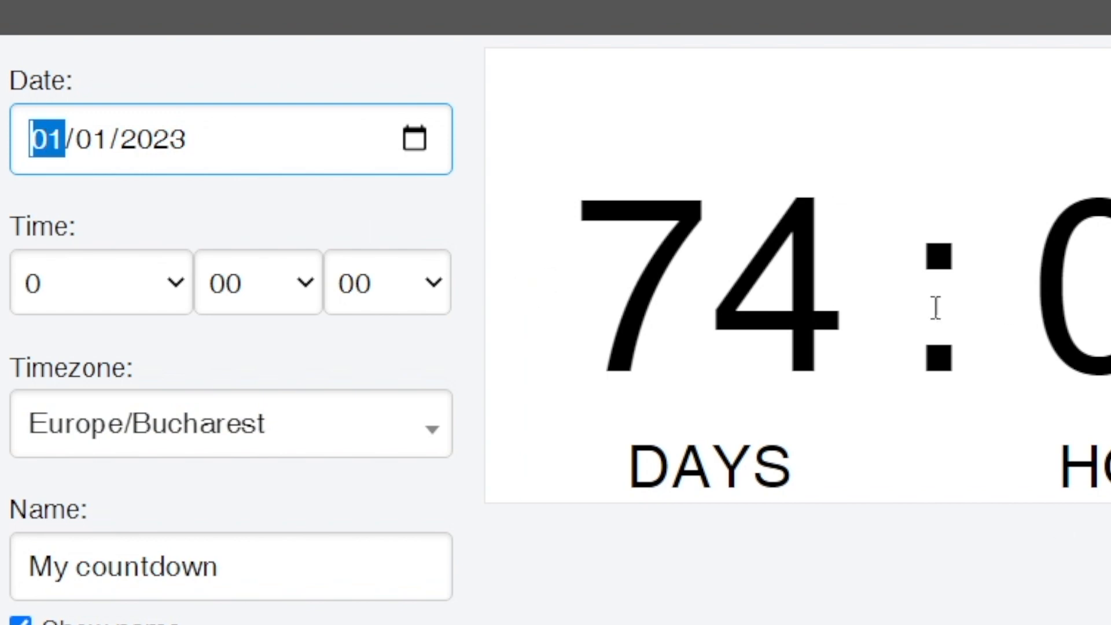
text(10/19/)
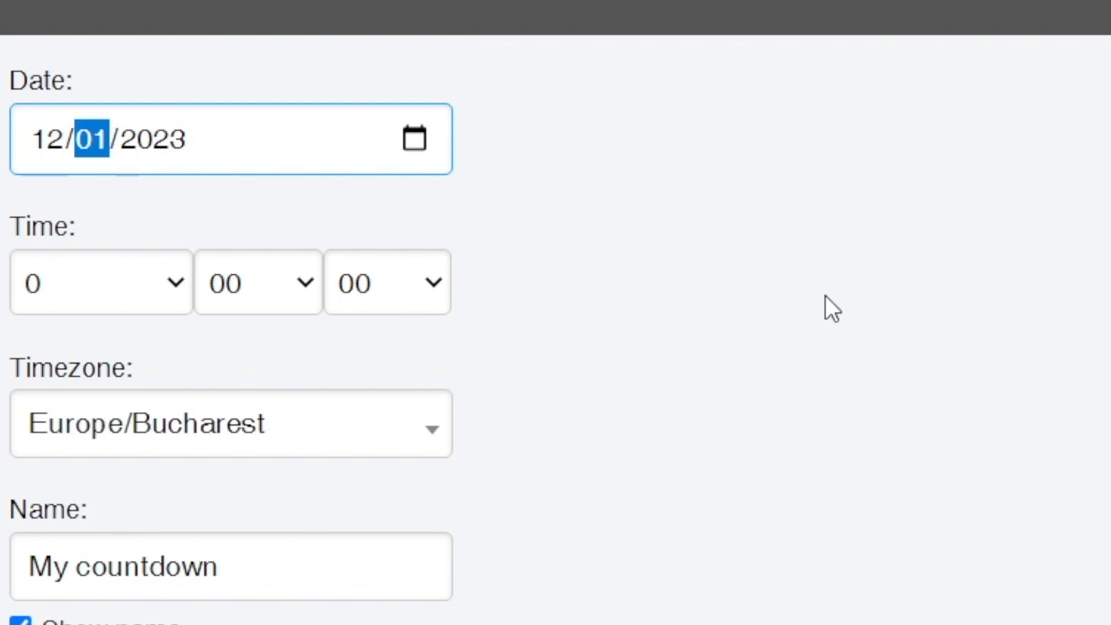
text(20)
text(22)
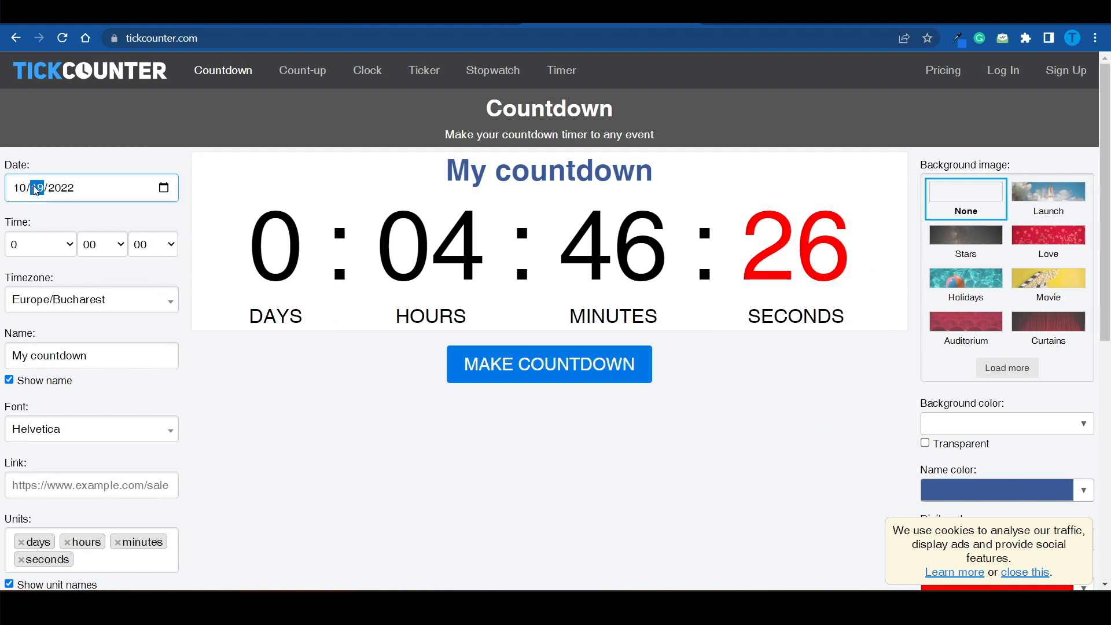
click(519, 191)
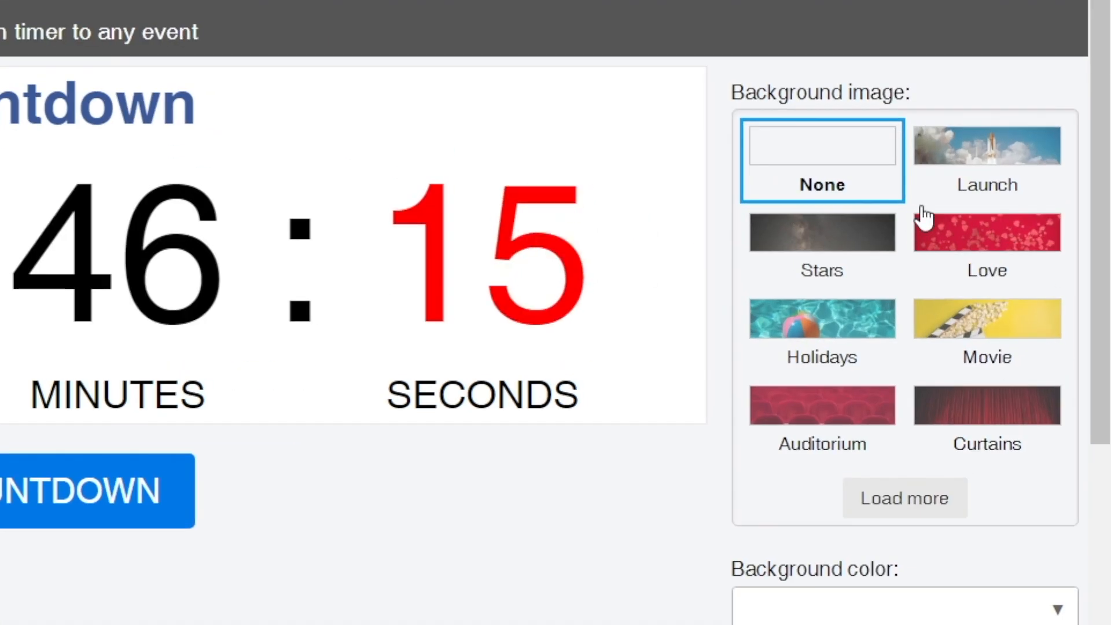
Step: Browse the full set of background images and set the countdown's background to Money
click(853, 246)
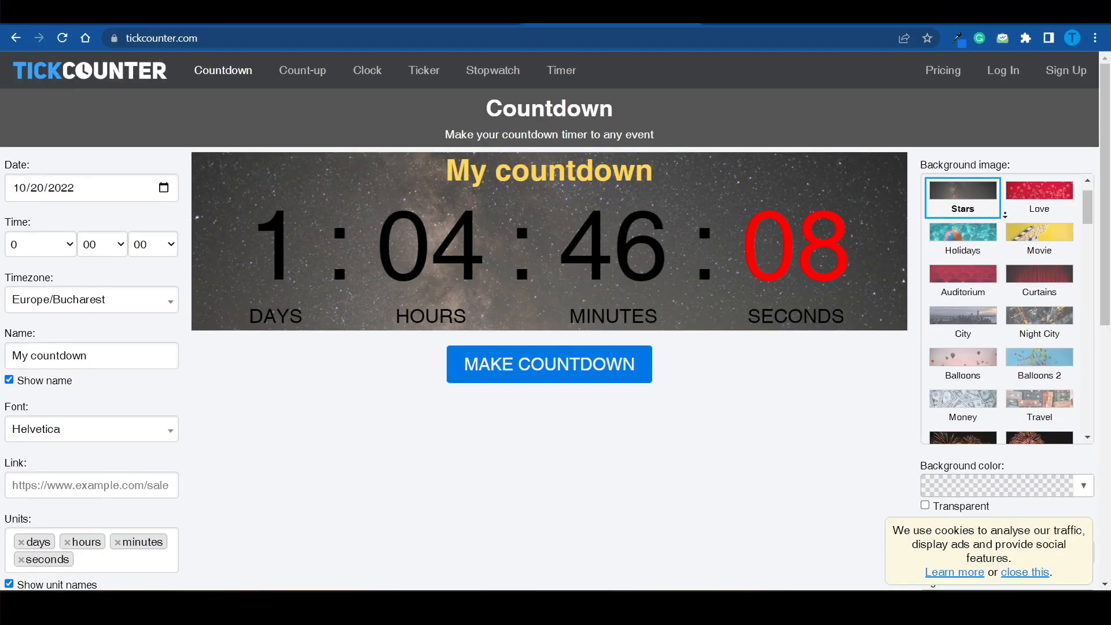
scroll(893, 371, down, 3)
scroll(1005, 213, down, 1)
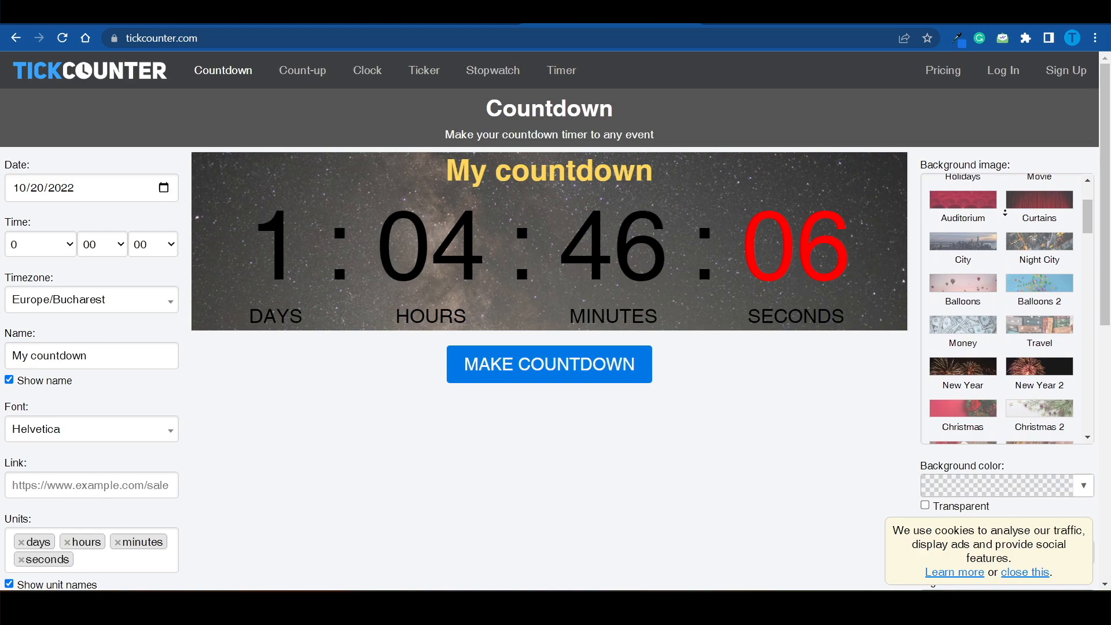
click(980, 318)
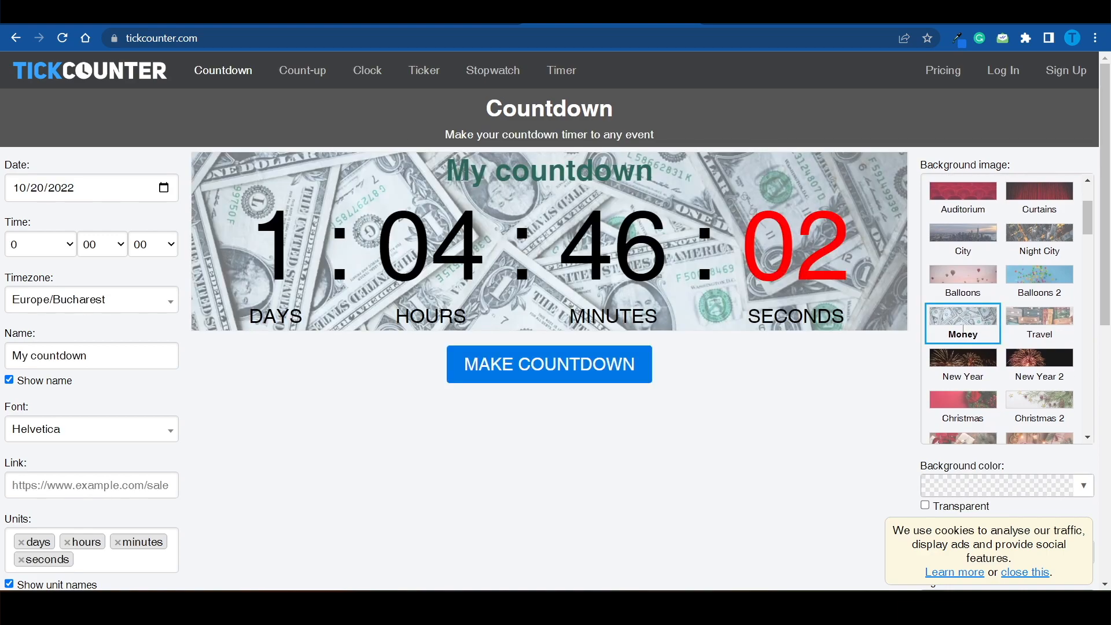
Step: Name the countdown "Giveaway ends in:" and color its name, digits and unit labels red
drag(456, 178, 612, 173)
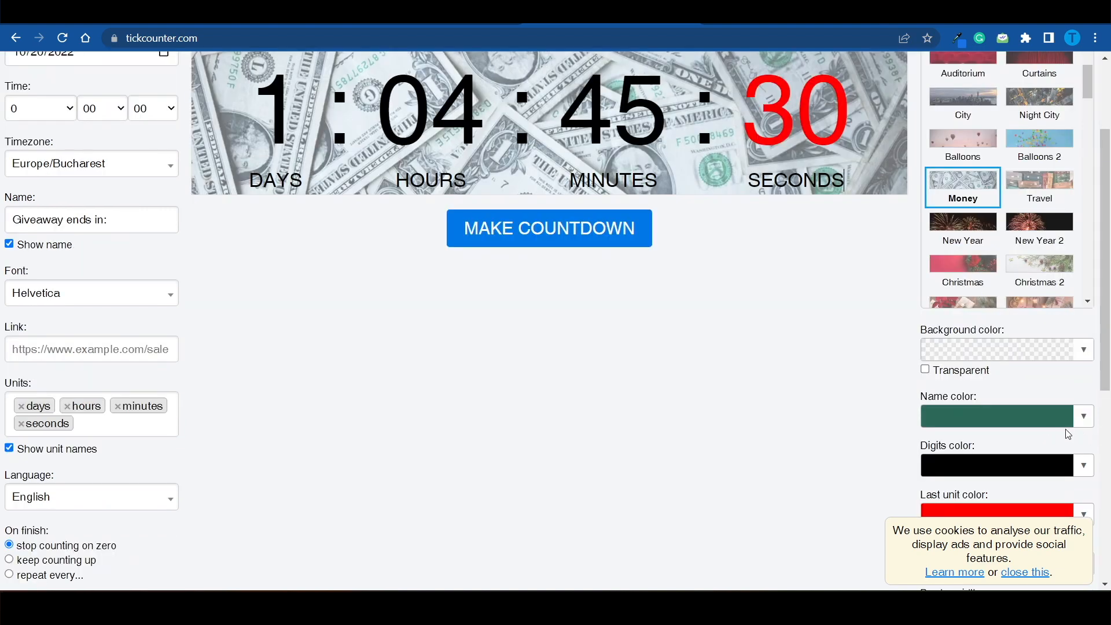
click(1083, 418)
drag(982, 280, 921, 210)
middle_click(793, 365)
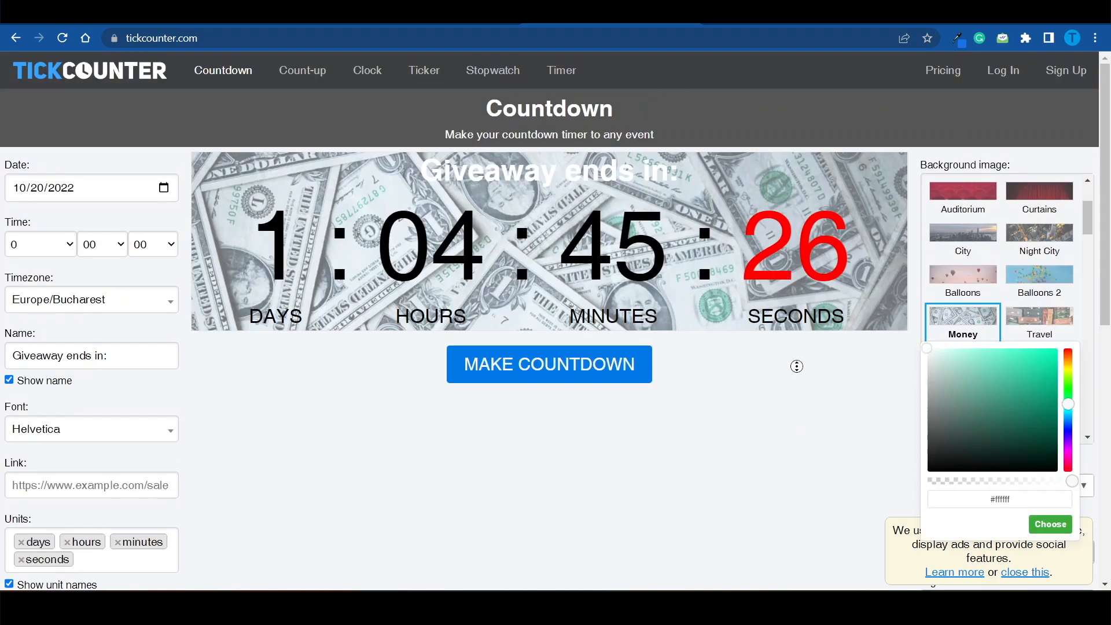
drag(1039, 316, 1080, 285)
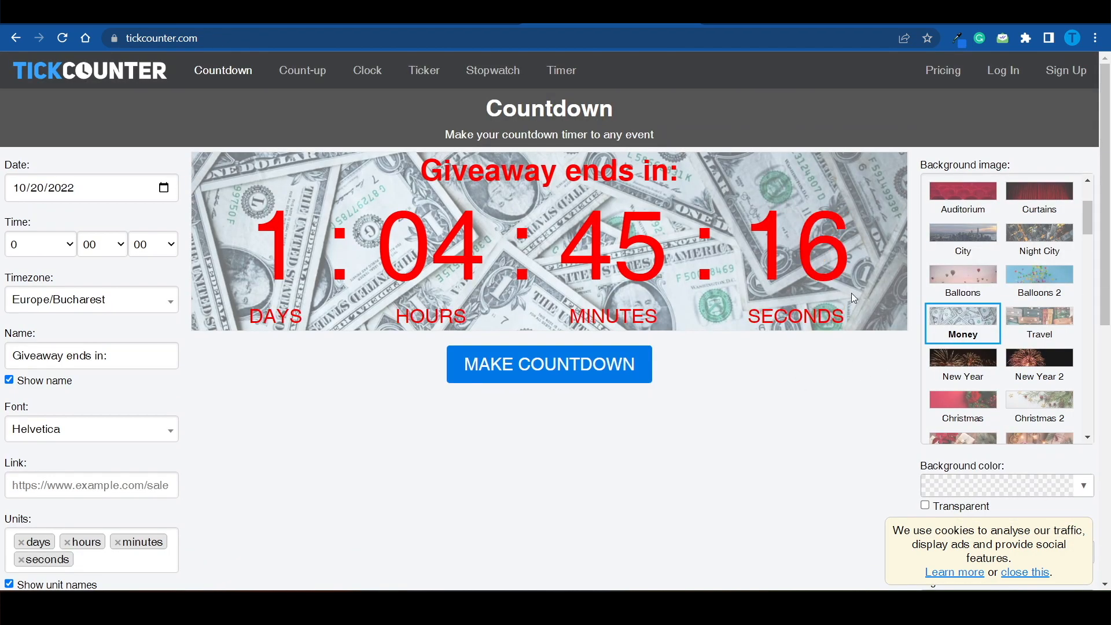
Step: Generate the countdown and copy its embed code
click(552, 380)
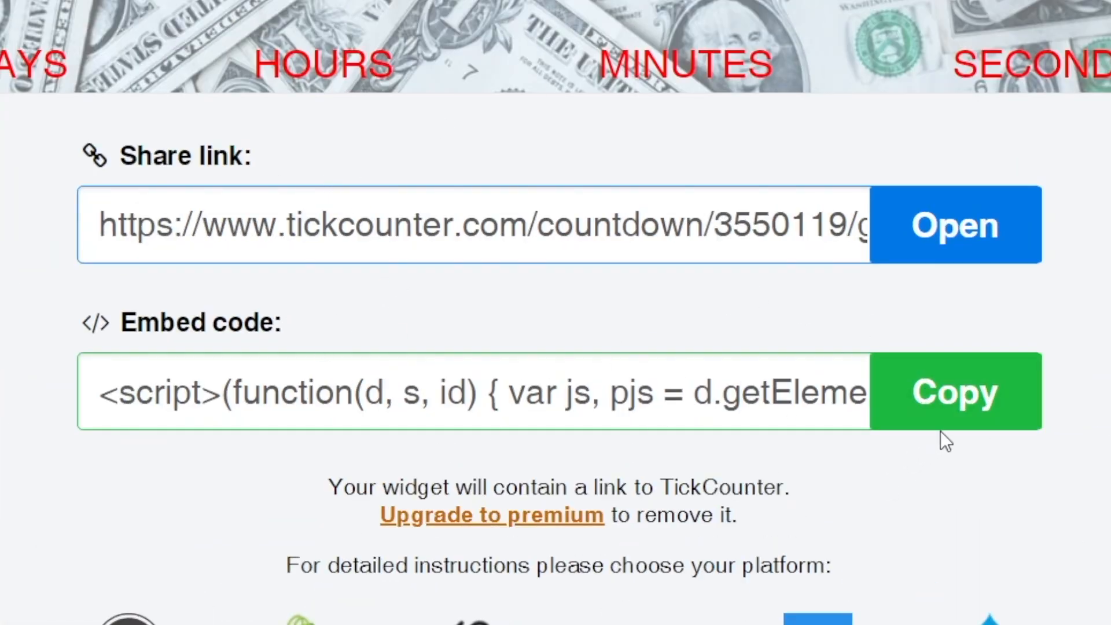
click(936, 397)
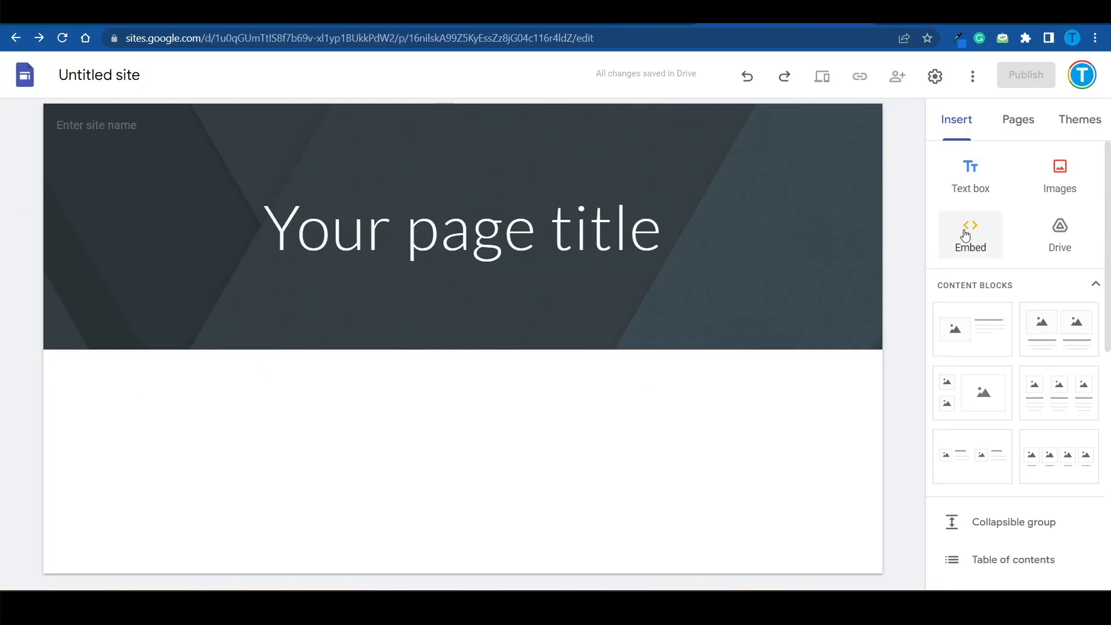
Step: In the blank Google Sites page, embed the copied countdown code and widen the widget across the page
click(968, 247)
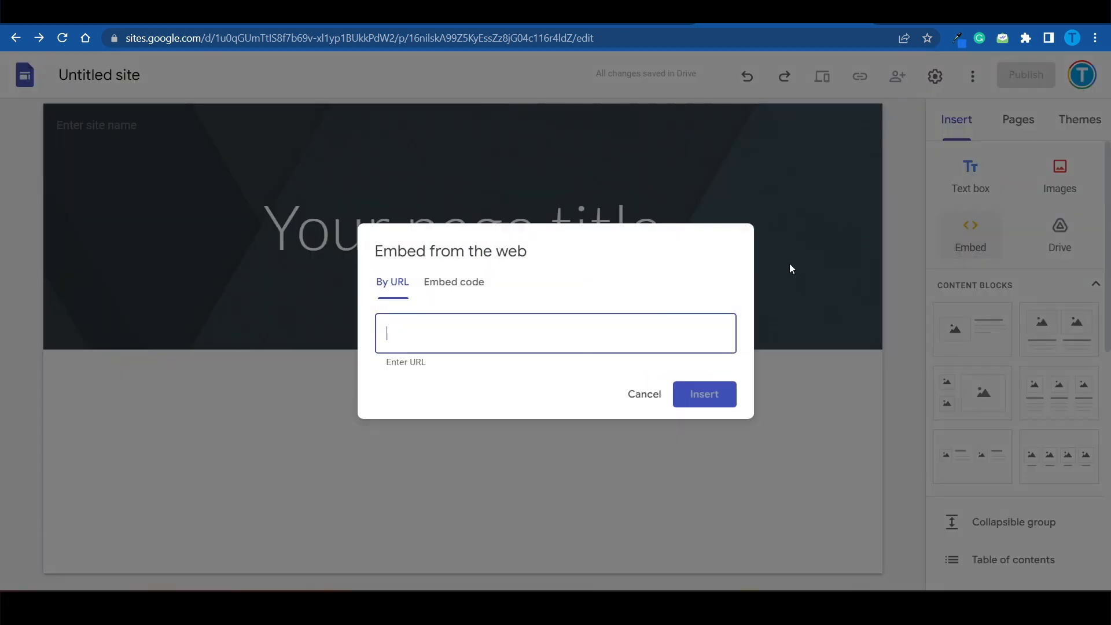
click(452, 283)
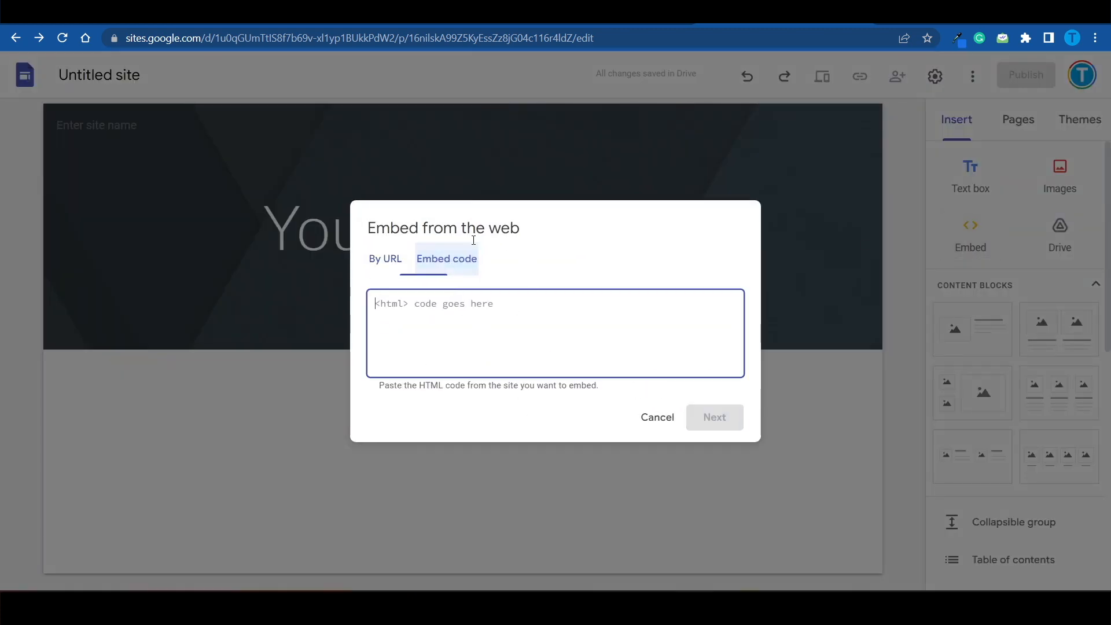
key(ctrl+v)
click(715, 417)
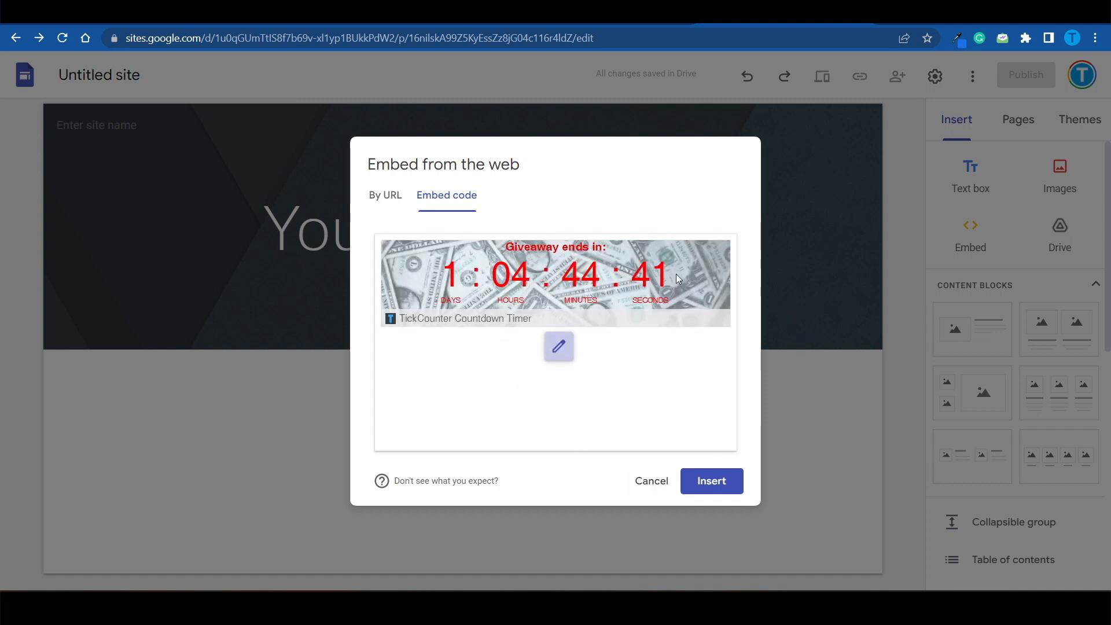
click(736, 487)
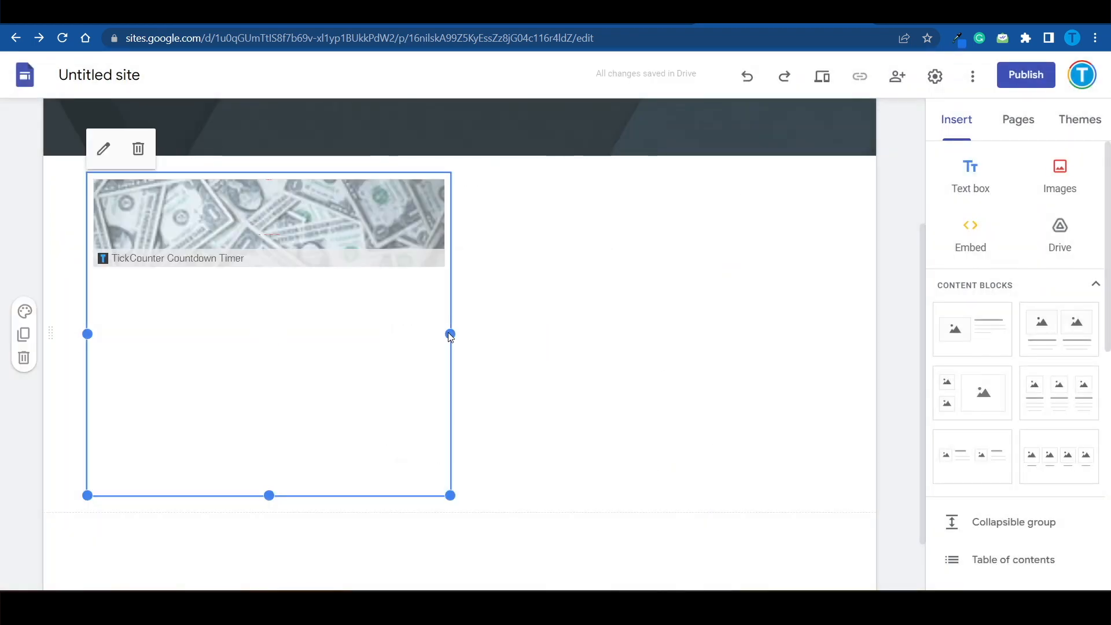
drag(450, 333, 868, 347)
scroll(868, 299, up, 2)
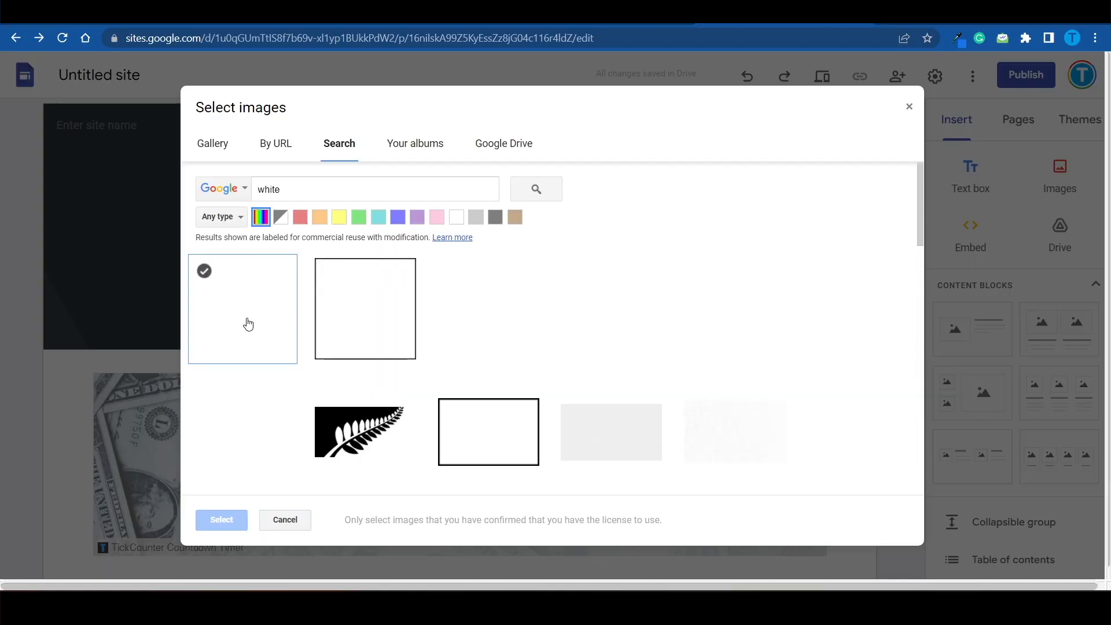
Step: Title the page "Get a $100 Visa Gift Card" on a plain white header, in bold 36-point Lato
click(248, 324)
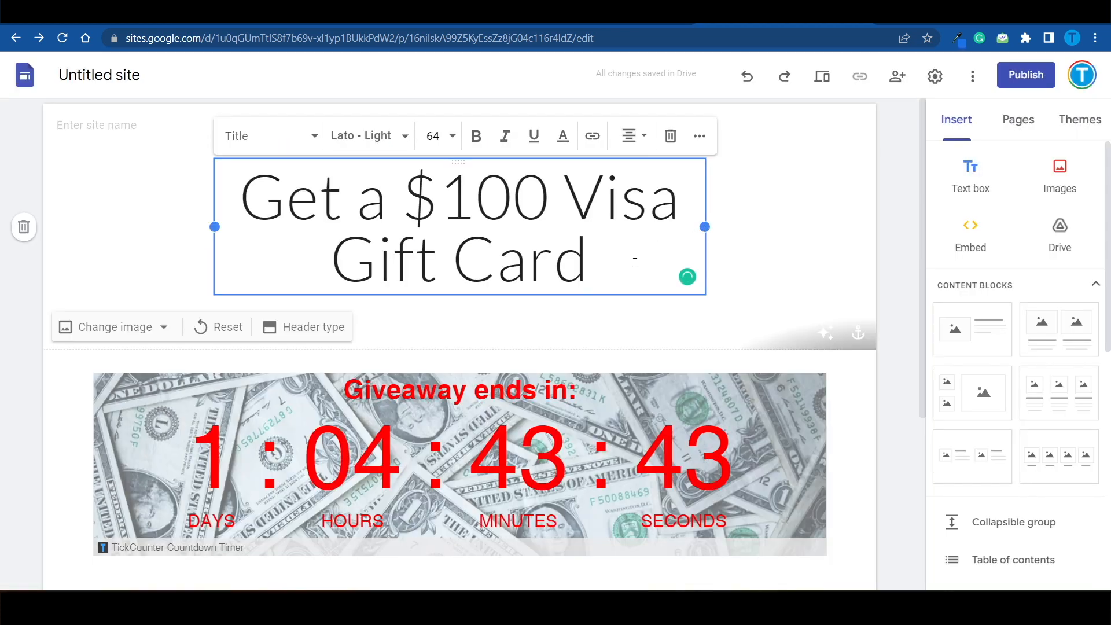
drag(635, 263, 237, 185)
click(433, 135)
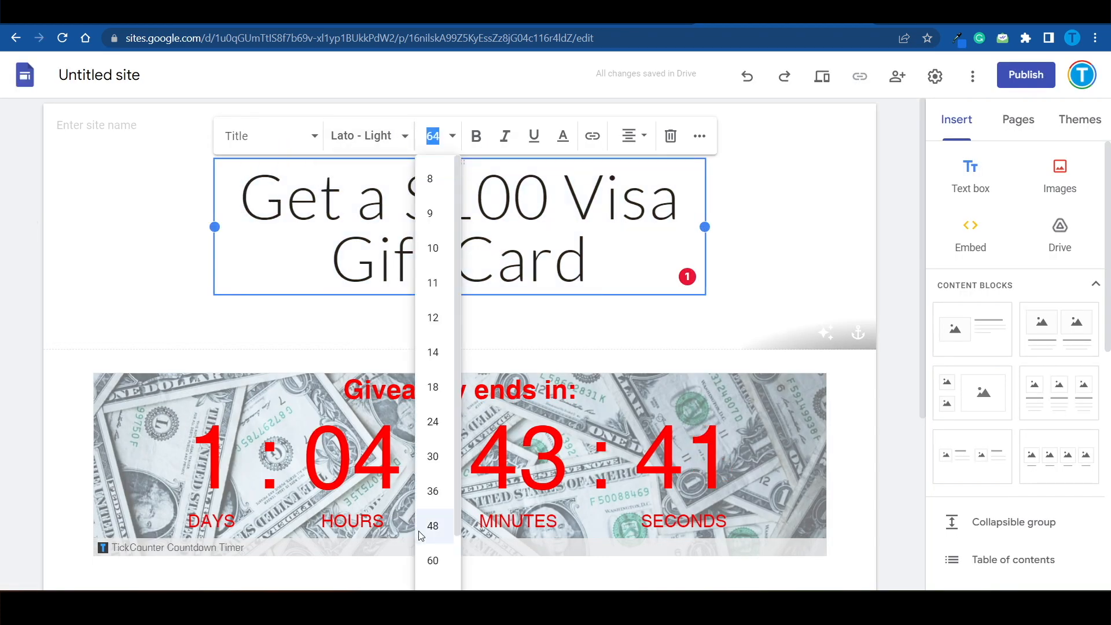
click(432, 526)
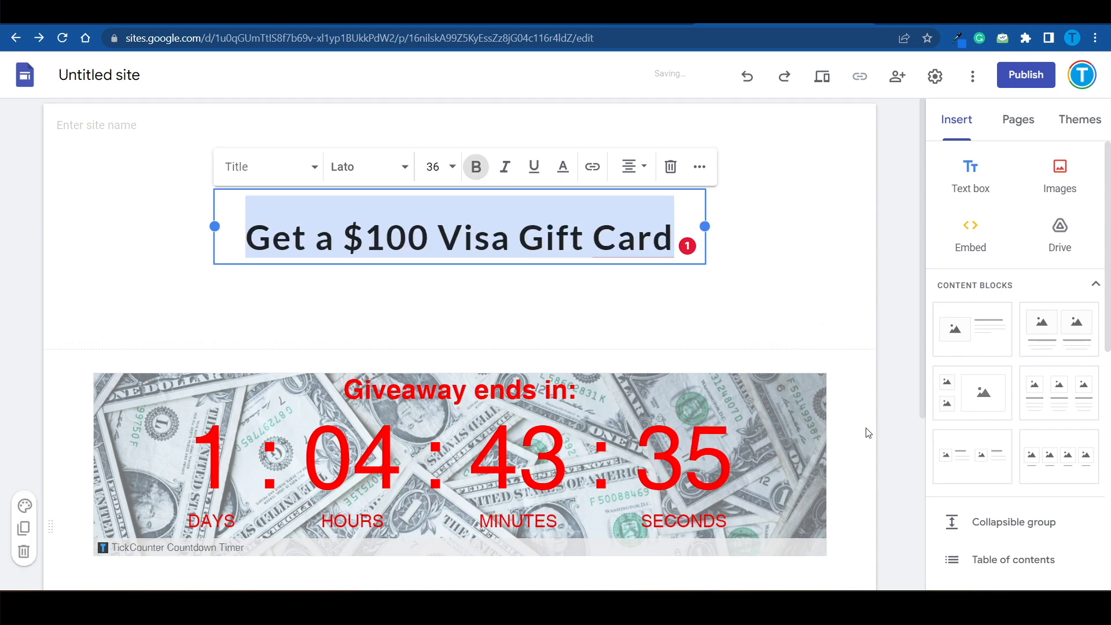
click(867, 428)
Step: Insert a button named "Click here to take part" that links to the copied retailer-savings.com offer URL
drag(923, 373, 943, 253)
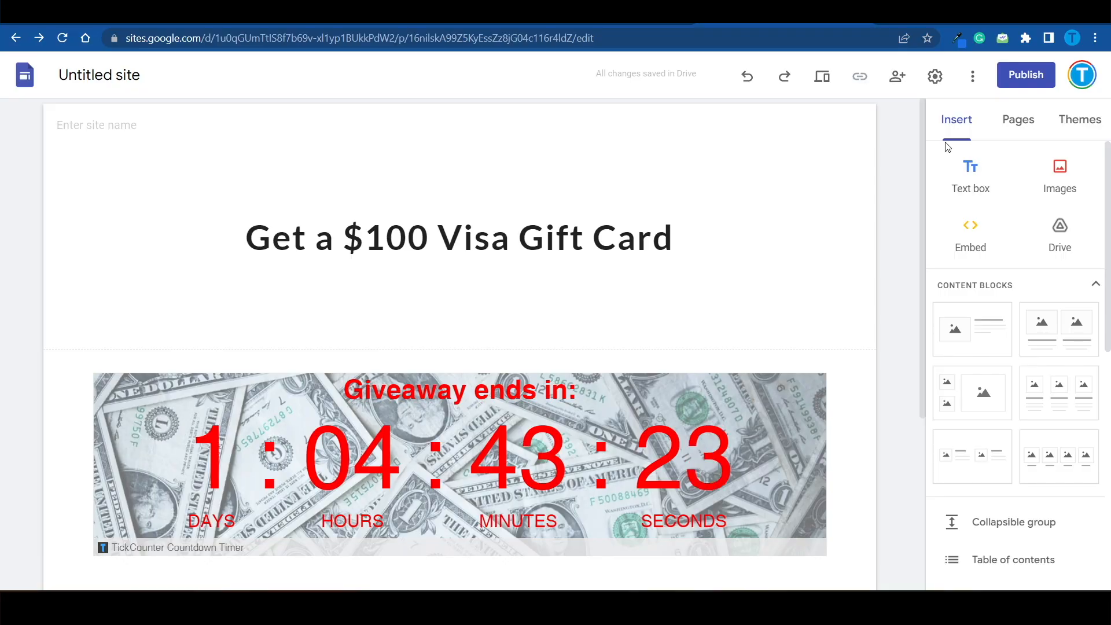
mouse_move(923, 133)
mouse_down()
mouse_move(926, 263)
mouse_move(949, 314)
mouse_move(923, 147)
mouse_up()
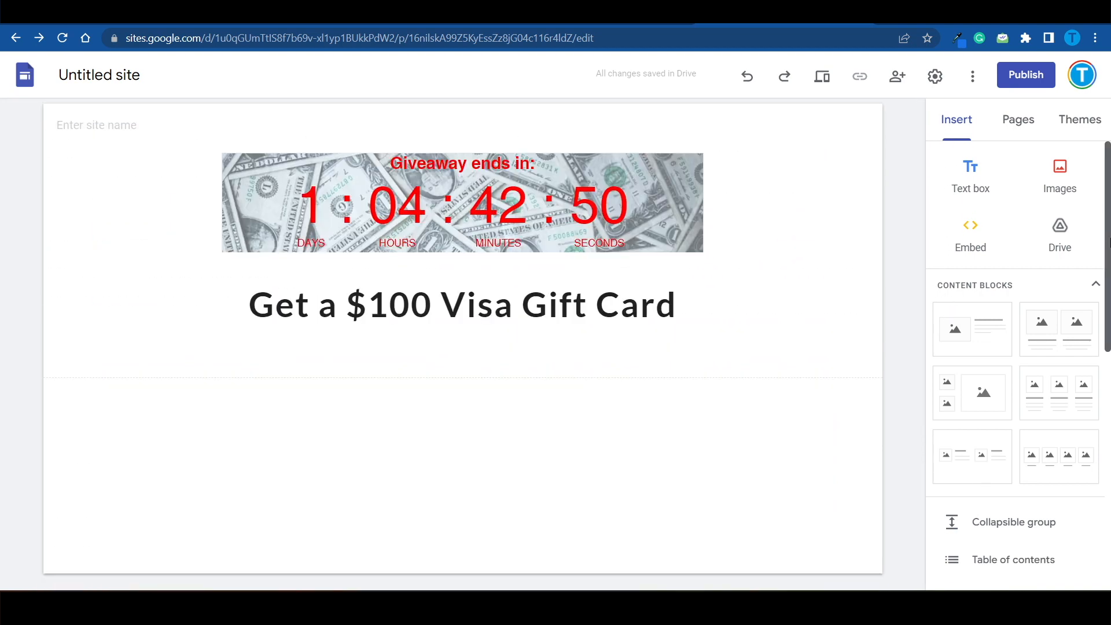
drag(1108, 245, 1110, 348)
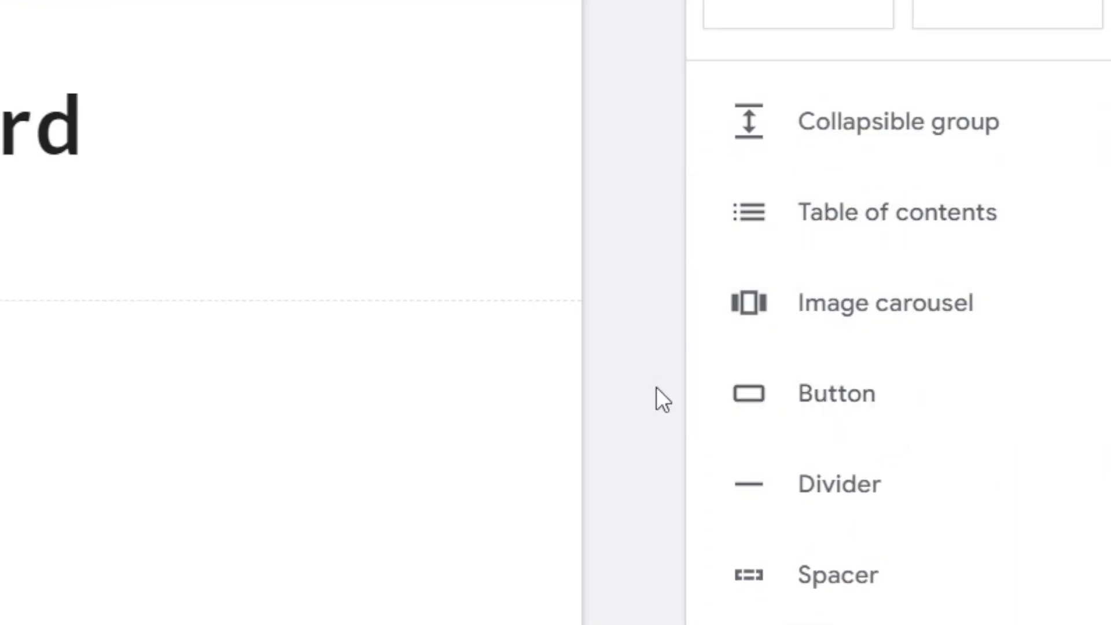
click(842, 391)
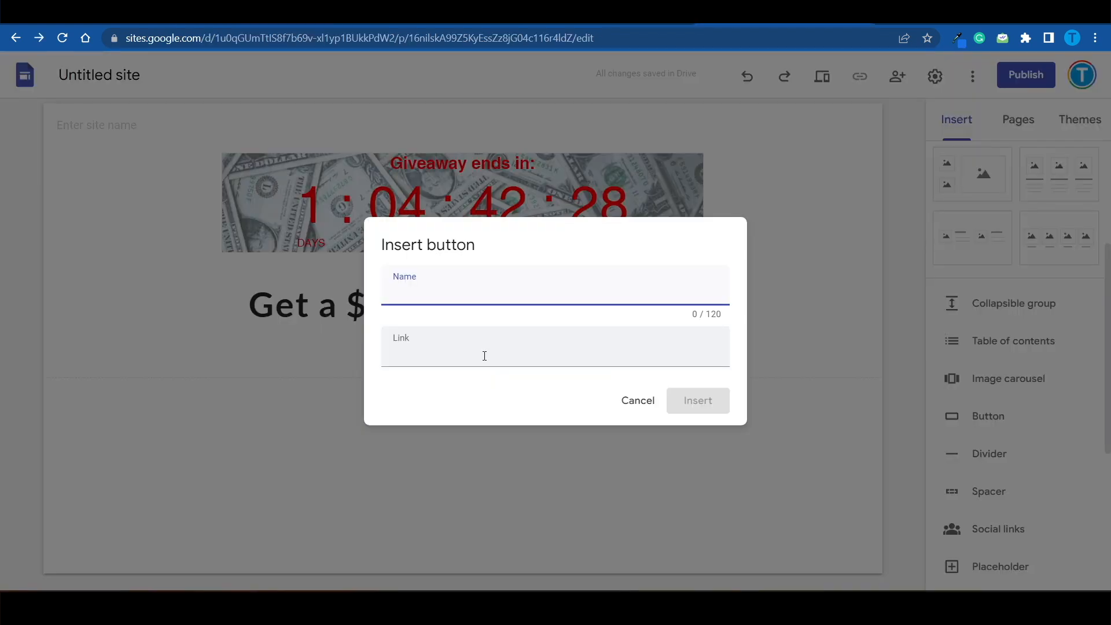
click(484, 355)
text(http://retailer-savings.com/?session_id=9aaa4ef4cdf511e9beb60879b15c6acf)
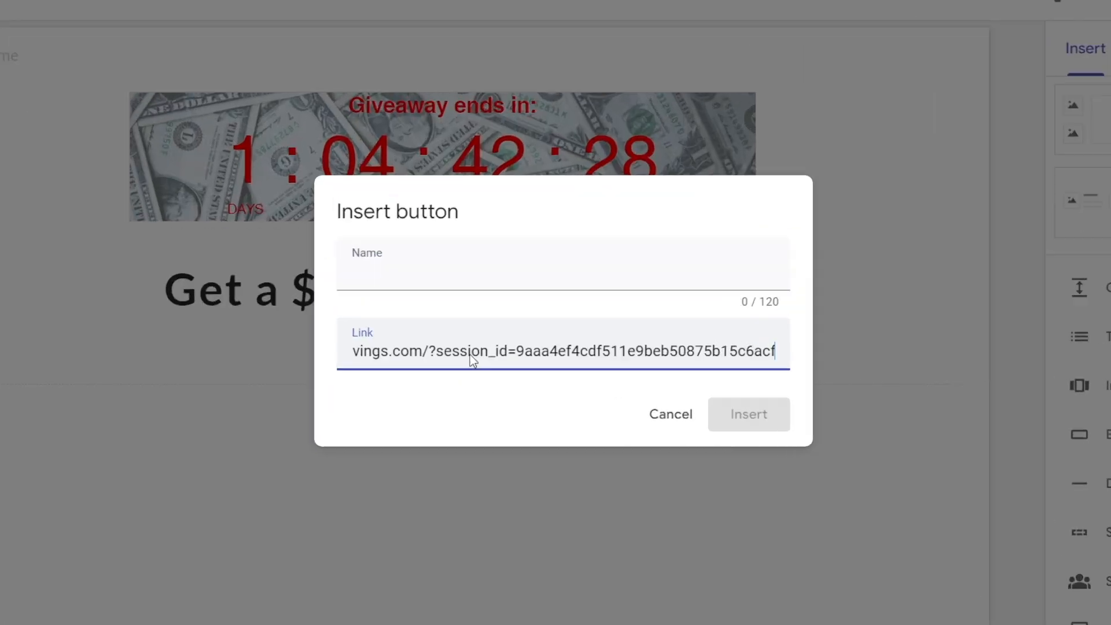
click(453, 289)
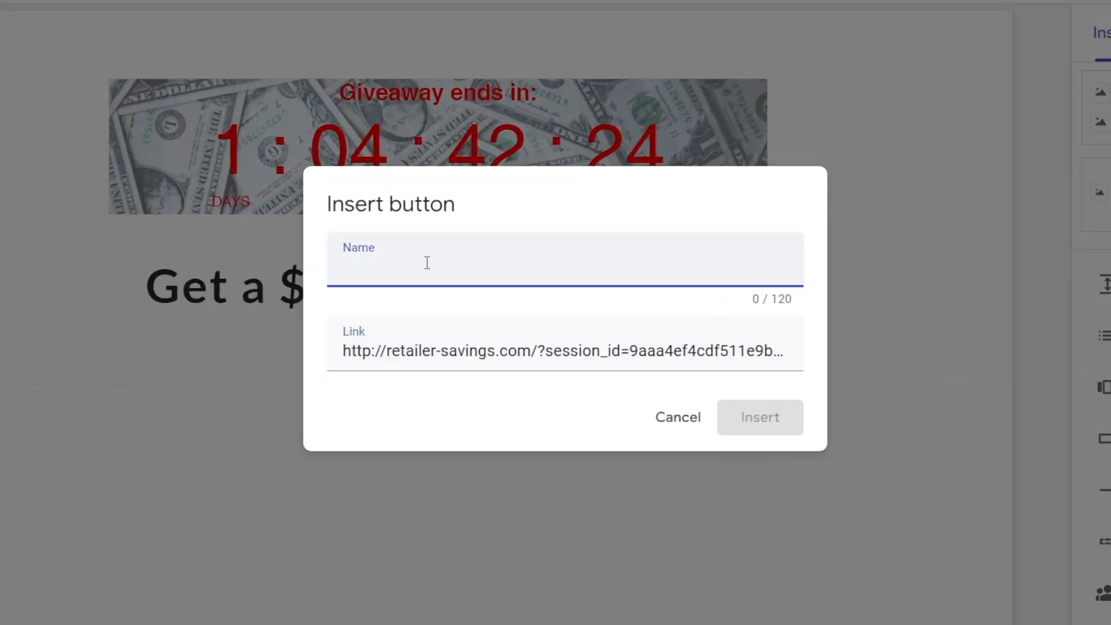
text(Click here to take part)
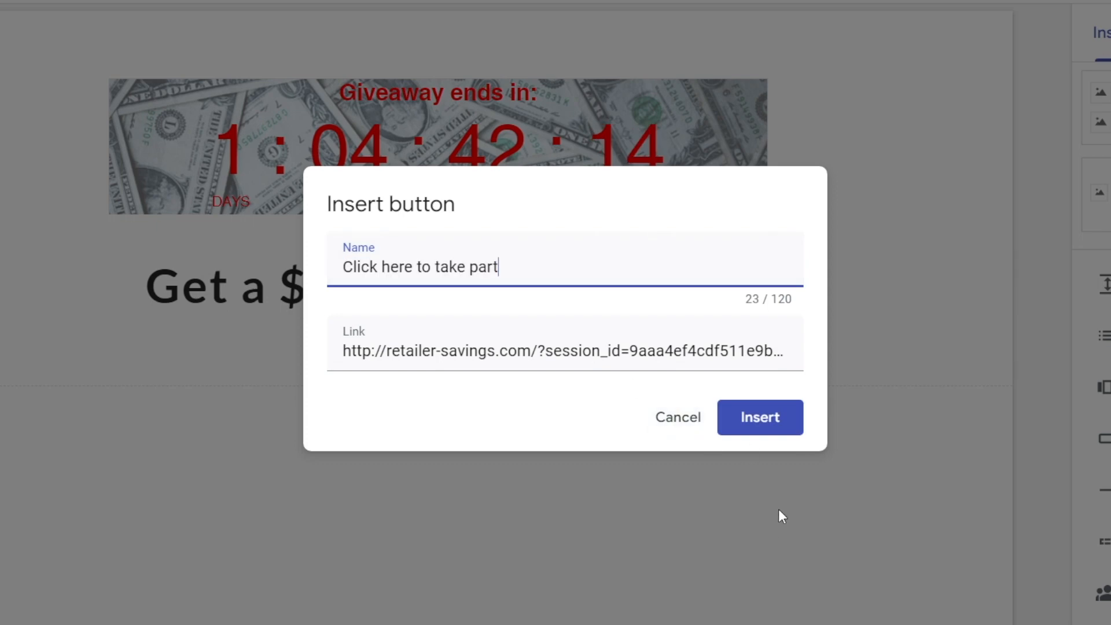
click(759, 416)
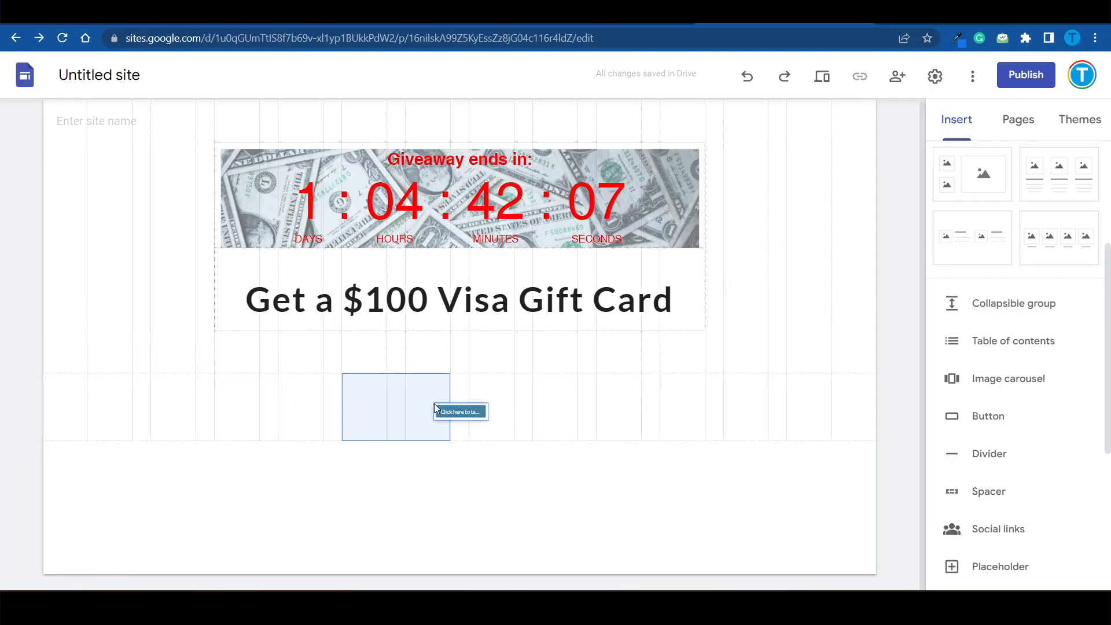
Step: Centre the button below the title, apply section colour Style 2 behind it, and widen the button to fit its full label
click(481, 412)
click(26, 385)
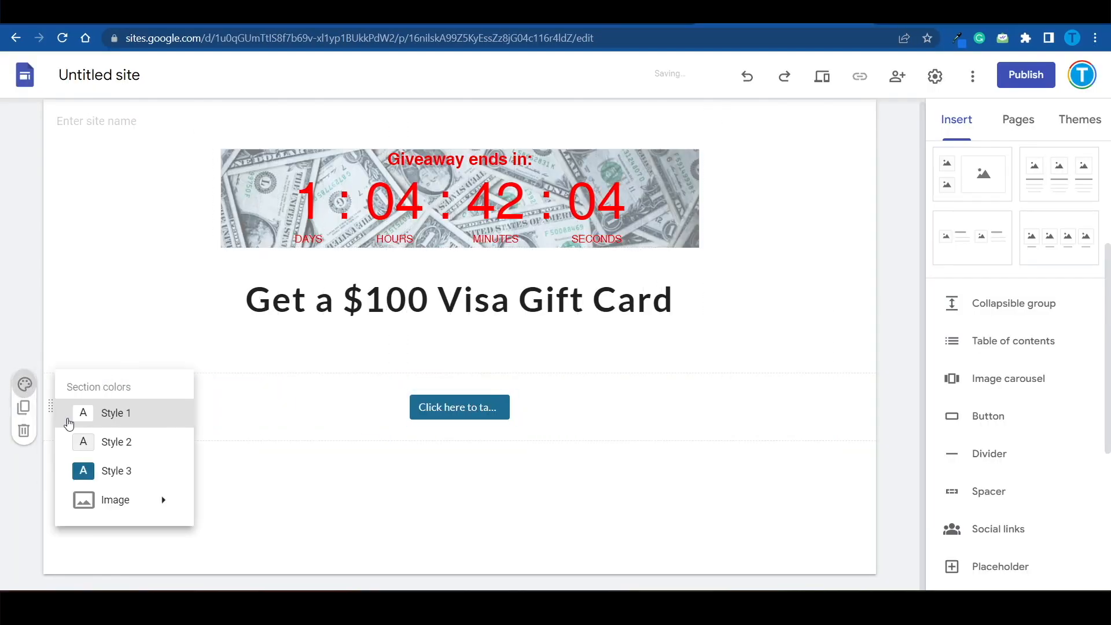
click(93, 442)
mouse_move(472, 404)
mouse_down()
mouse_move(496, 411)
mouse_move(486, 407)
mouse_up()
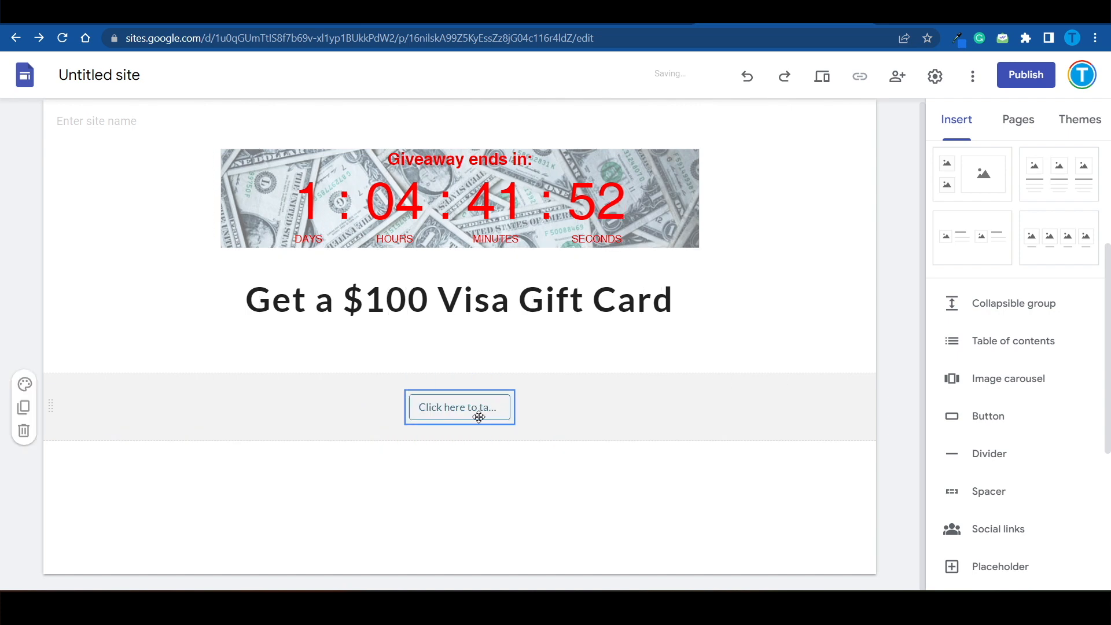
drag(407, 408, 342, 414)
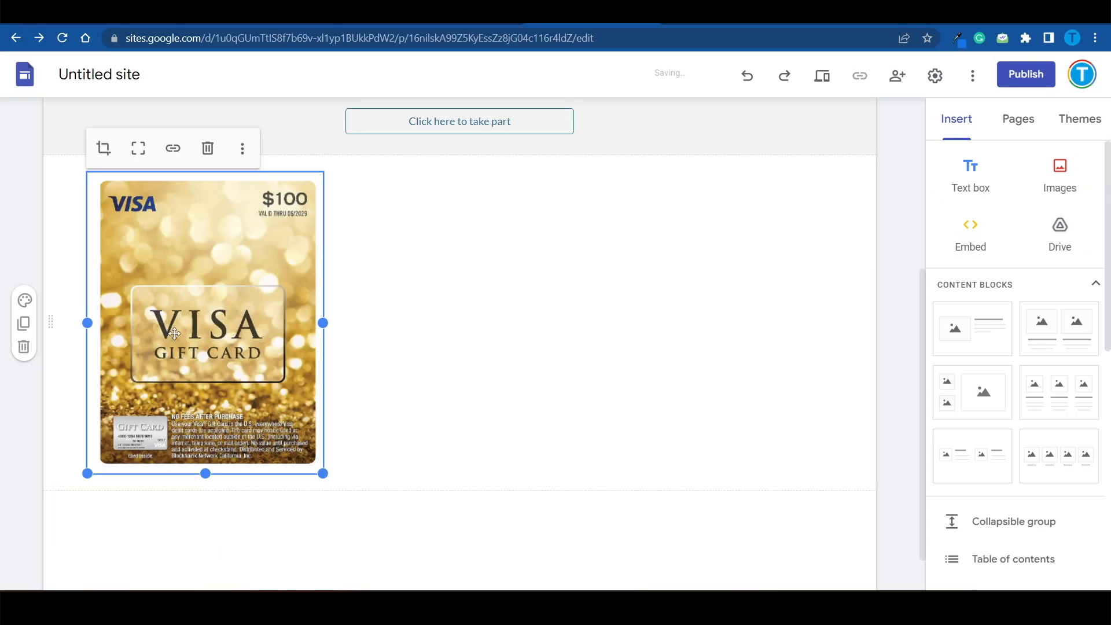
Step: Move the Visa gift card image into its own section between the title and the button, centred on the page
click(360, 301)
drag(206, 324, 308, 338)
drag(922, 333, 933, 145)
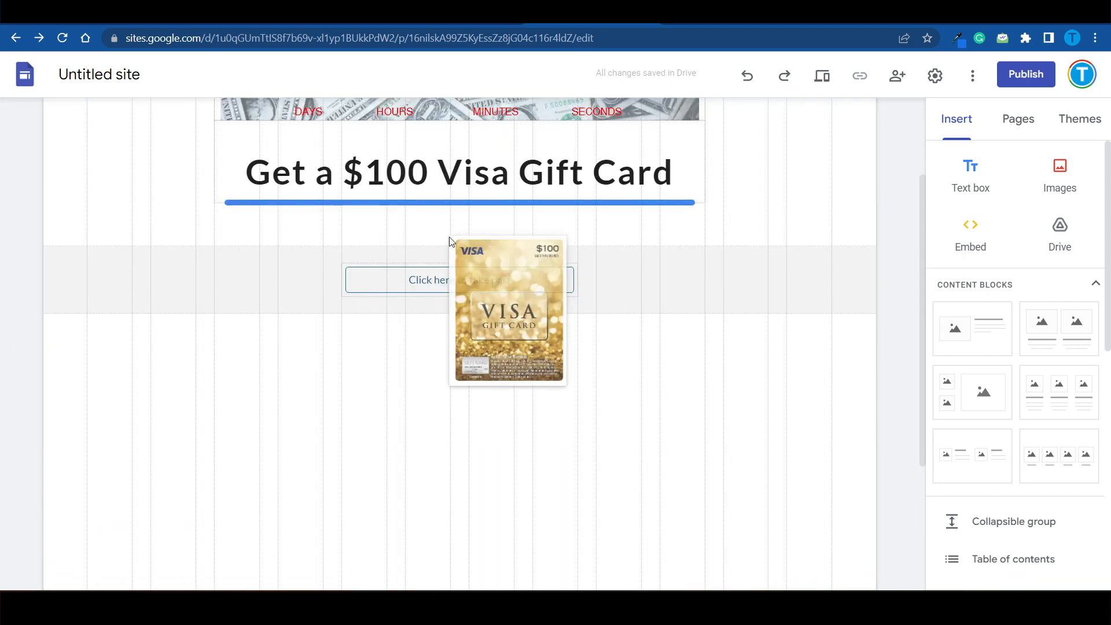
drag(449, 239, 448, 250)
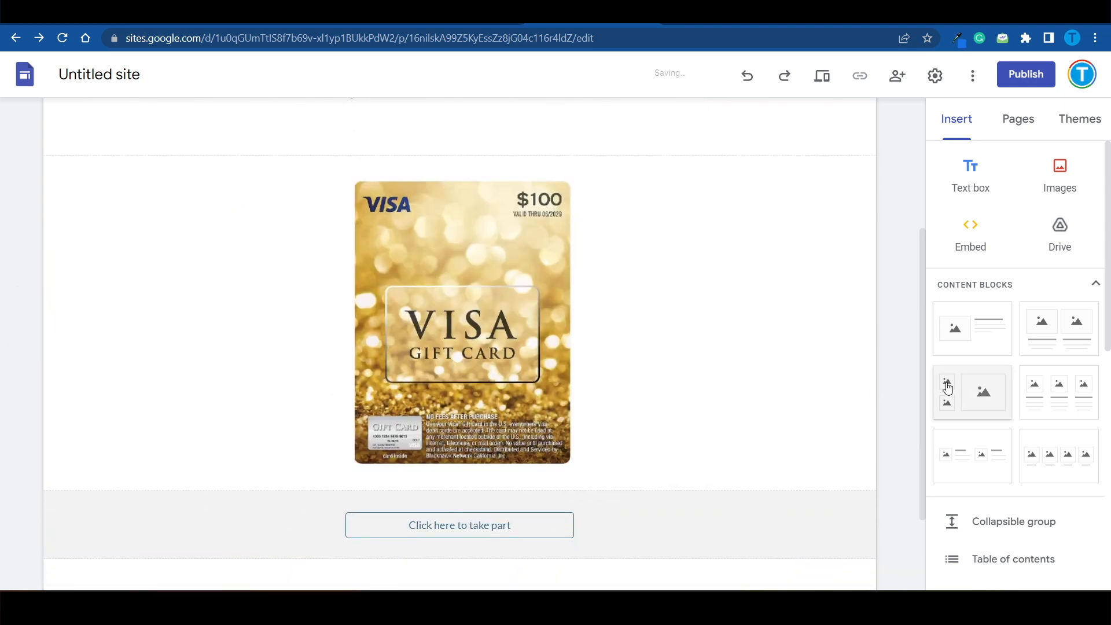
drag(925, 371, 898, 218)
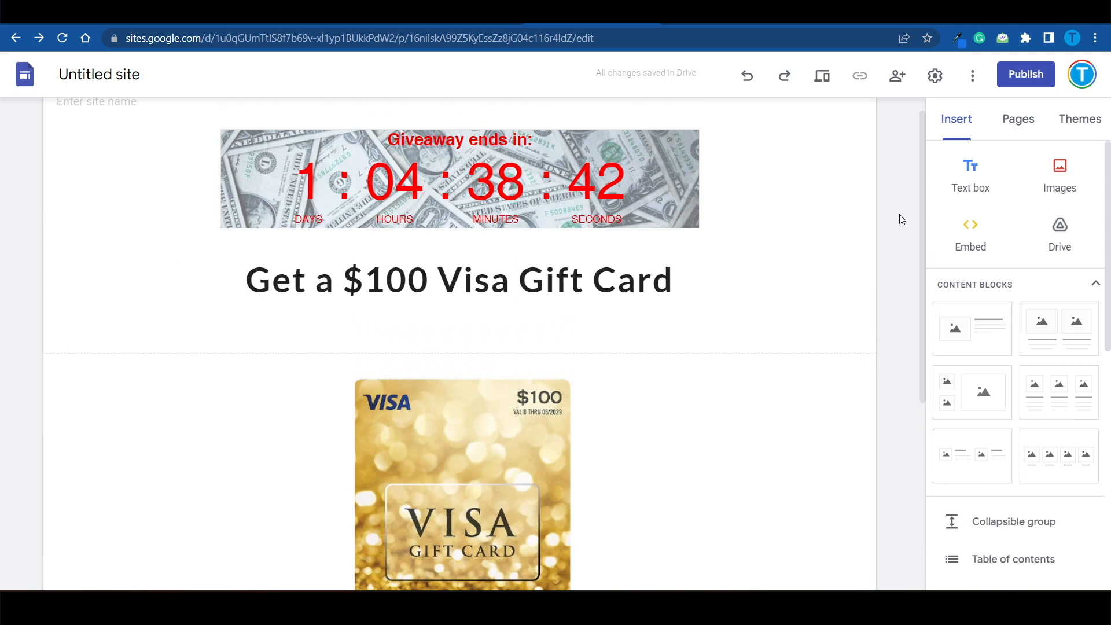
Step: Publish the site to the web at the address "visagiftcardmrmoney"
click(1050, 73)
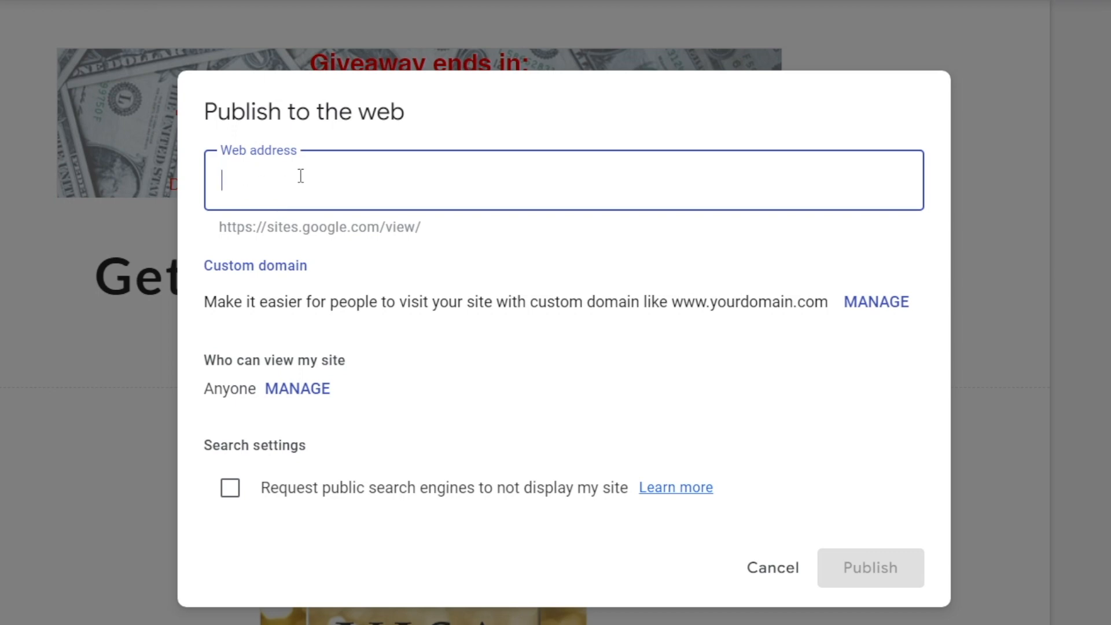
text(money)
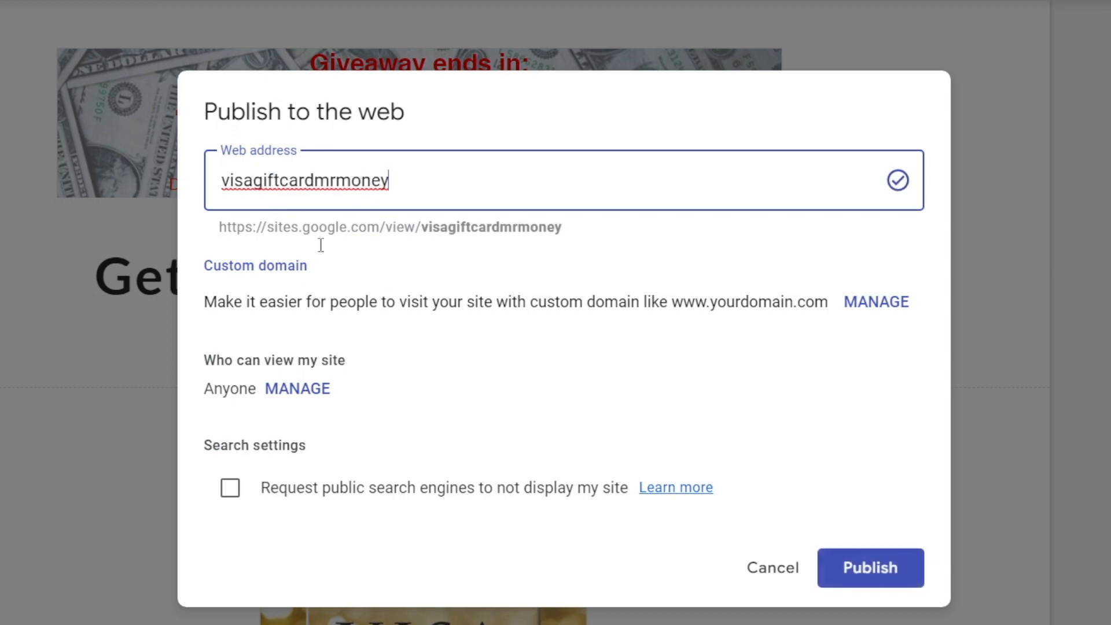
click(914, 568)
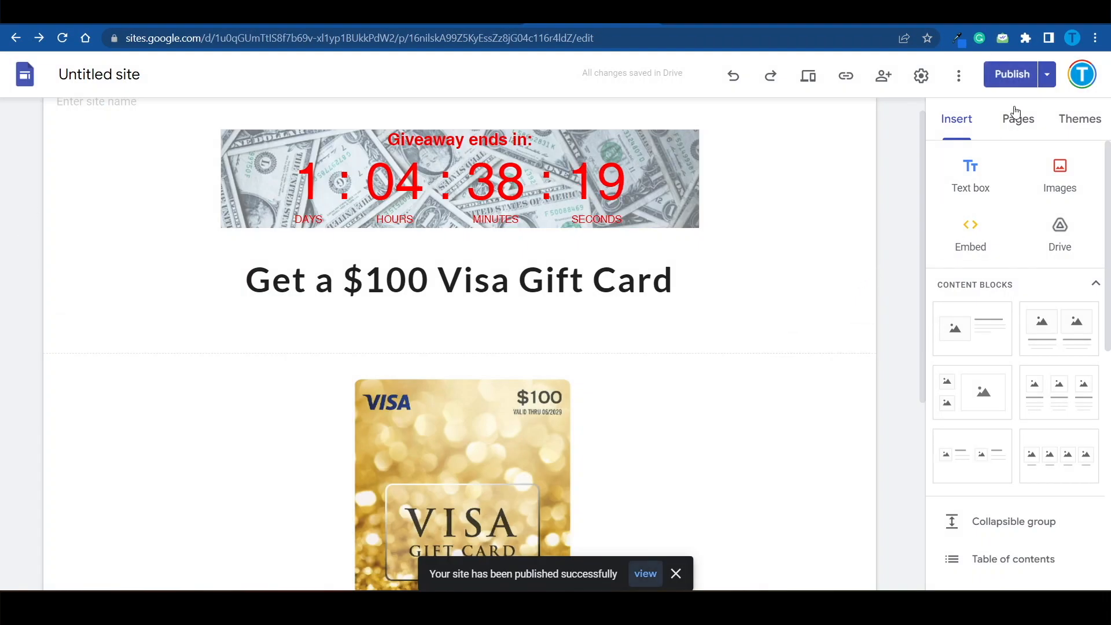
Step: Open the published site and look over the live landing page
click(1049, 76)
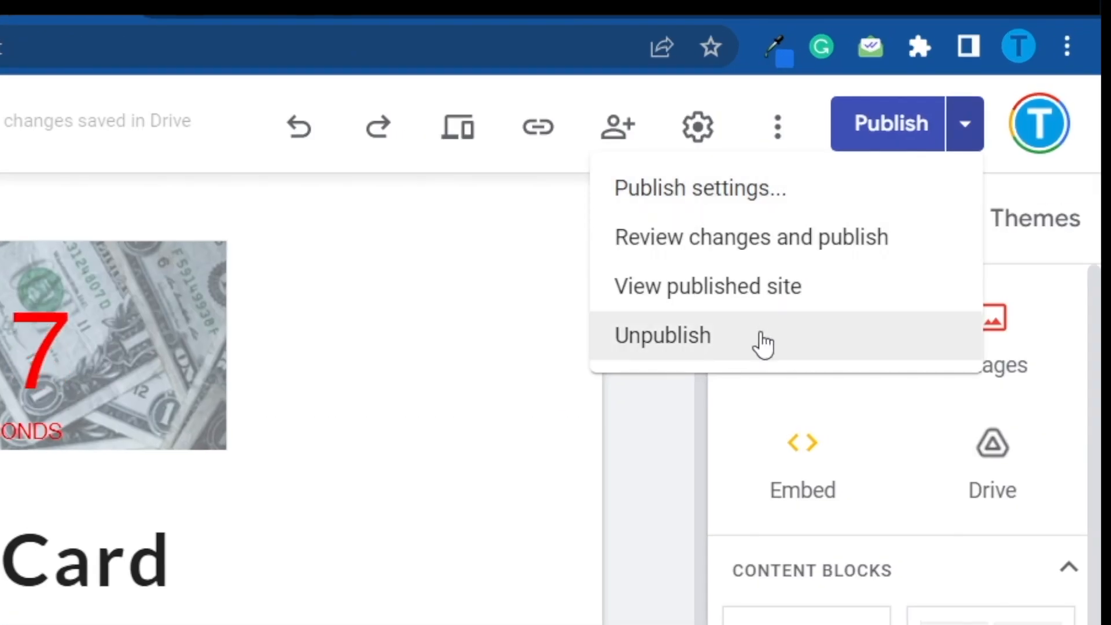
click(766, 289)
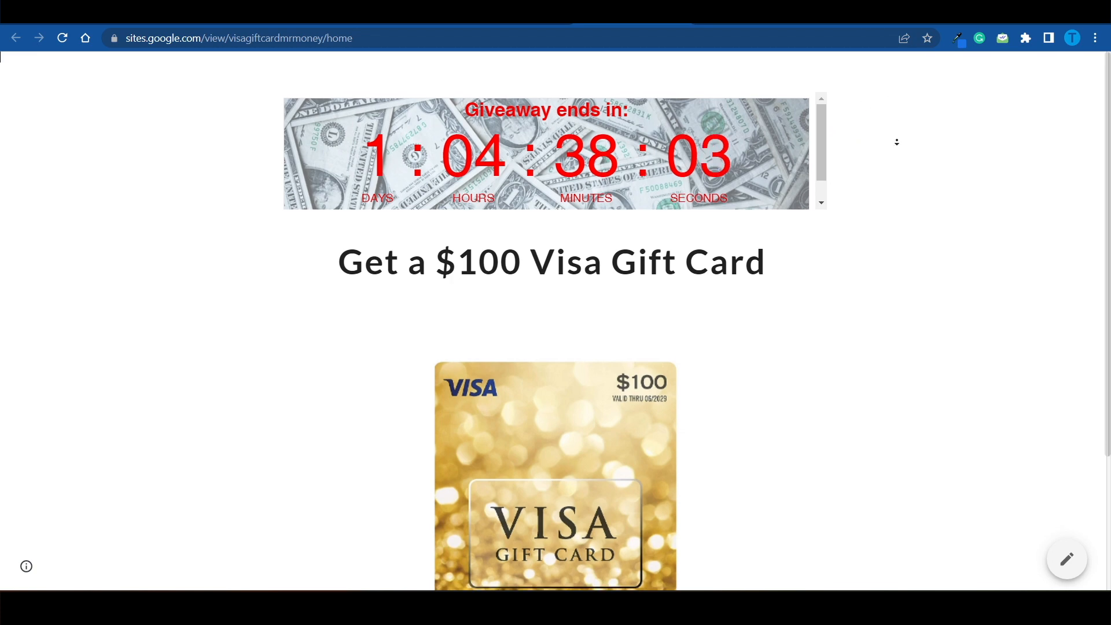
scroll(895, 141, down, 3)
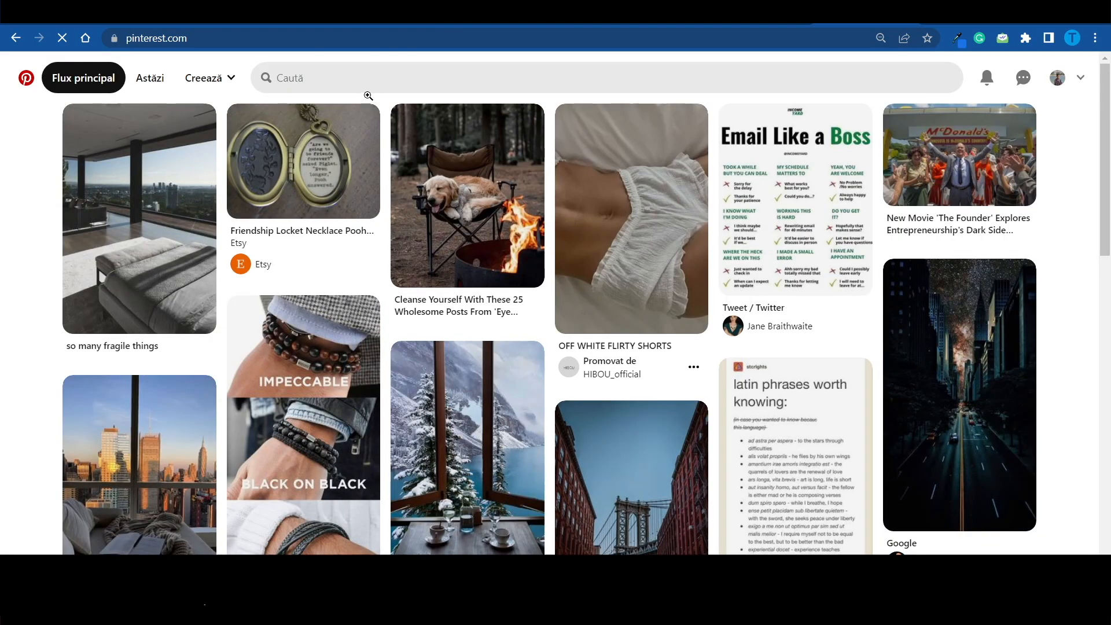
Step: Search Pinterest for "visa giveaway" and look through the giveaway pins
click(453, 72)
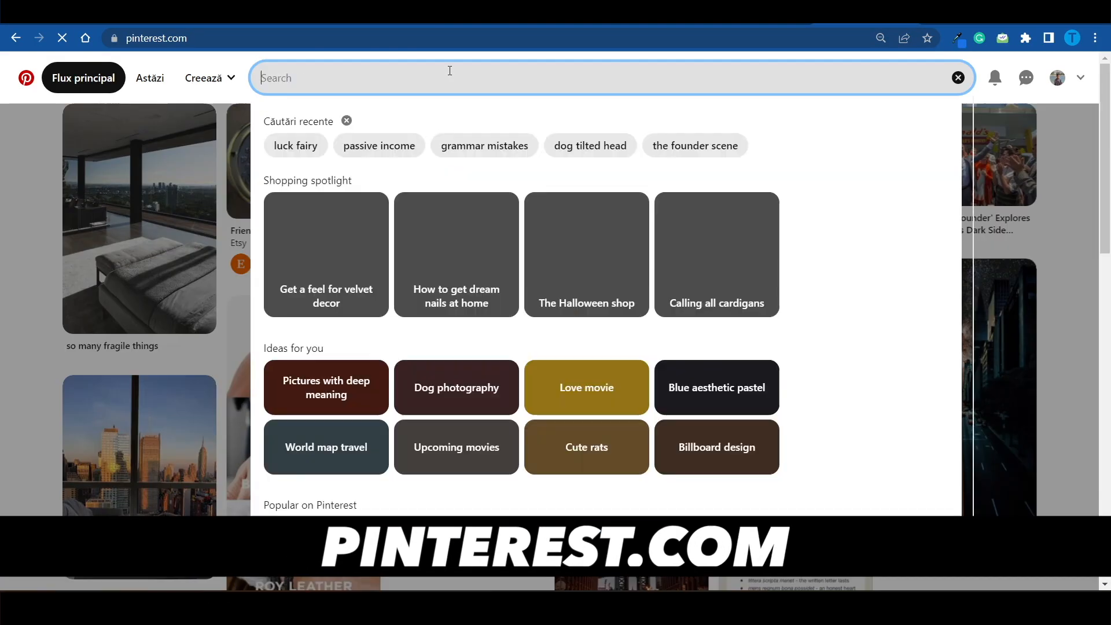
text(visa)
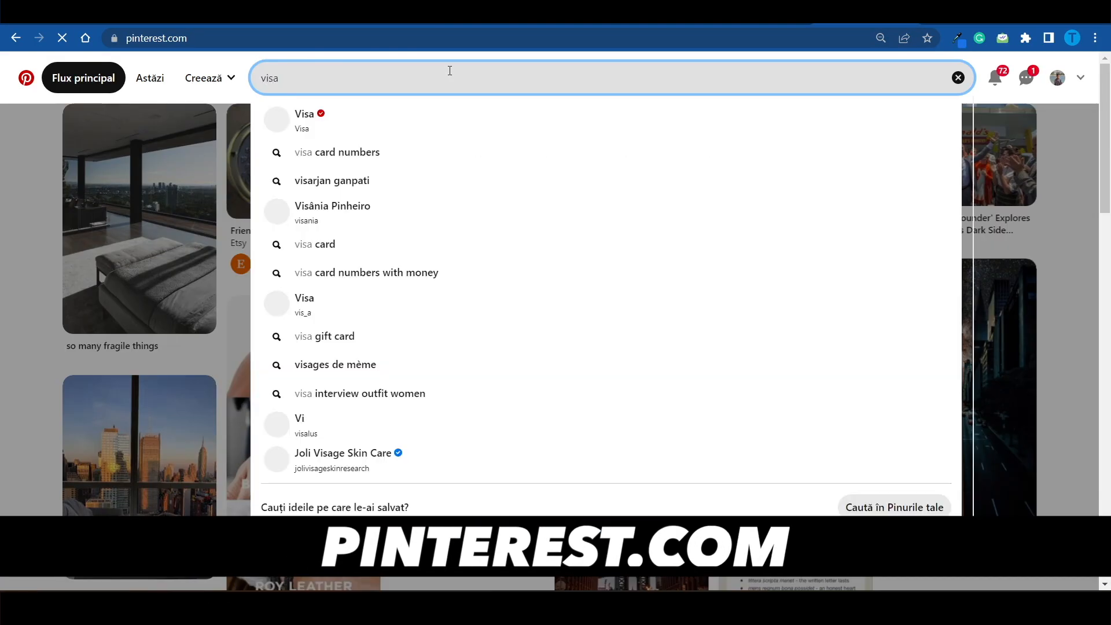
text( giveaway)
key(Return)
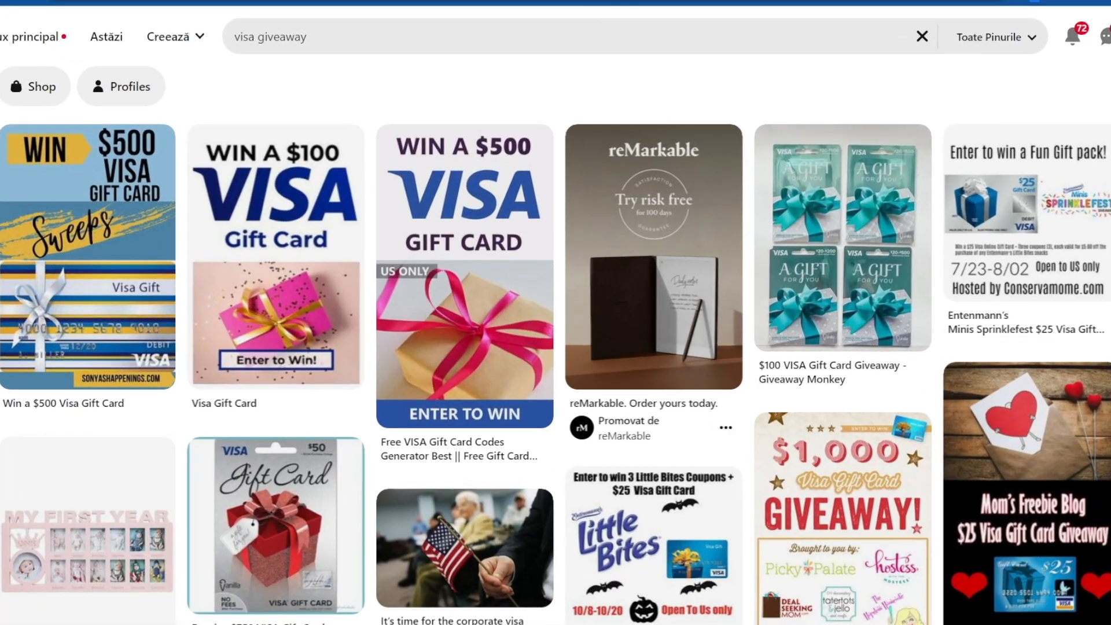
scroll(556, 370, down, 1)
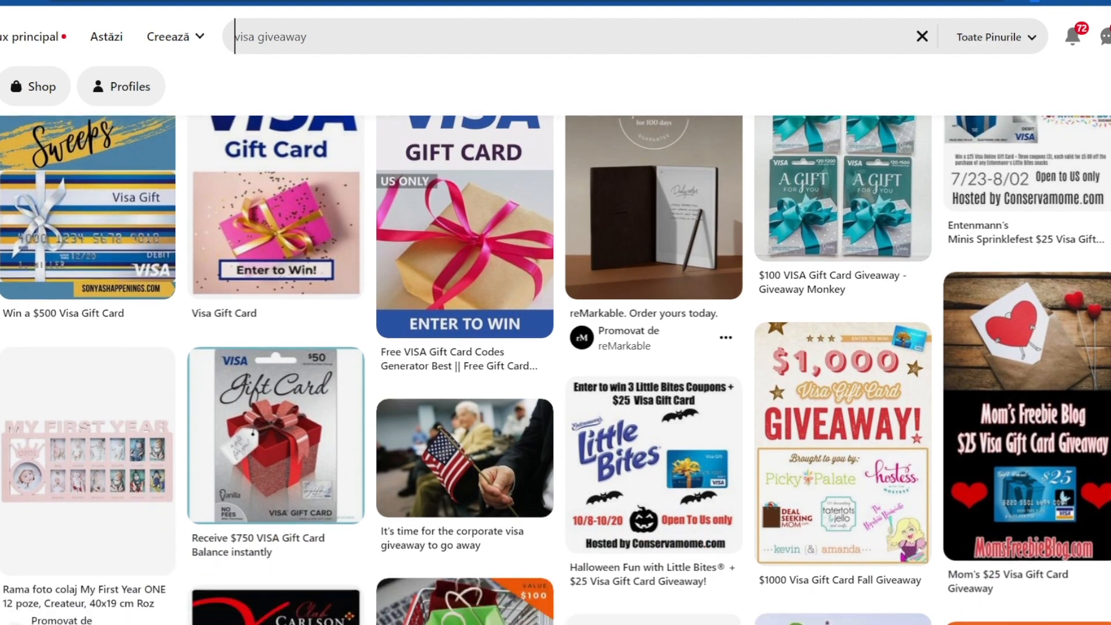
scroll(555, 370, up, 1)
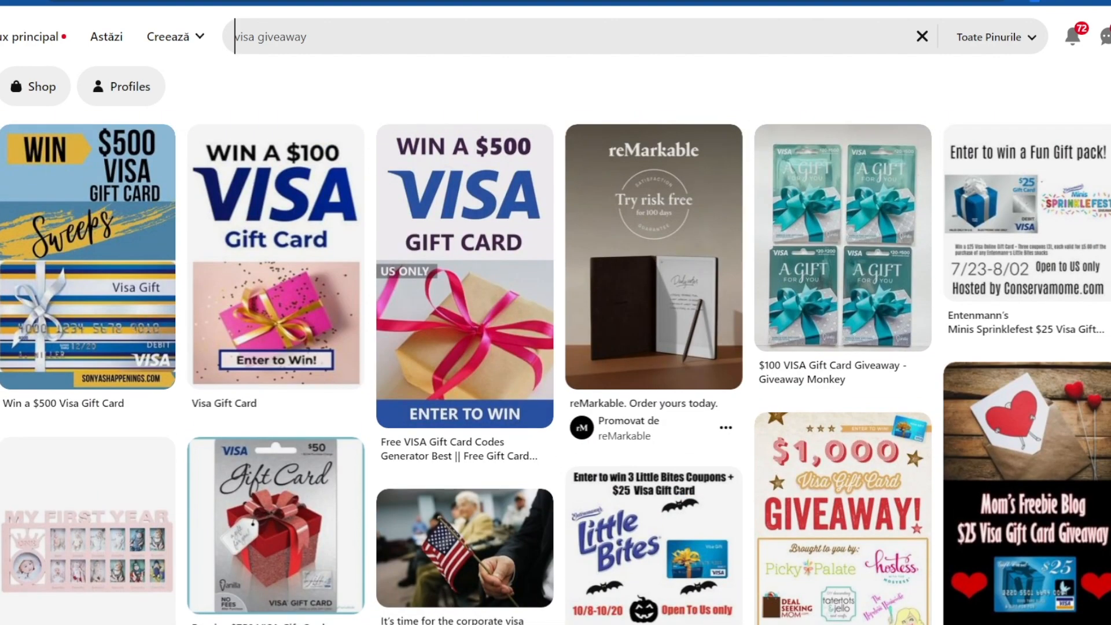
click(444, 441)
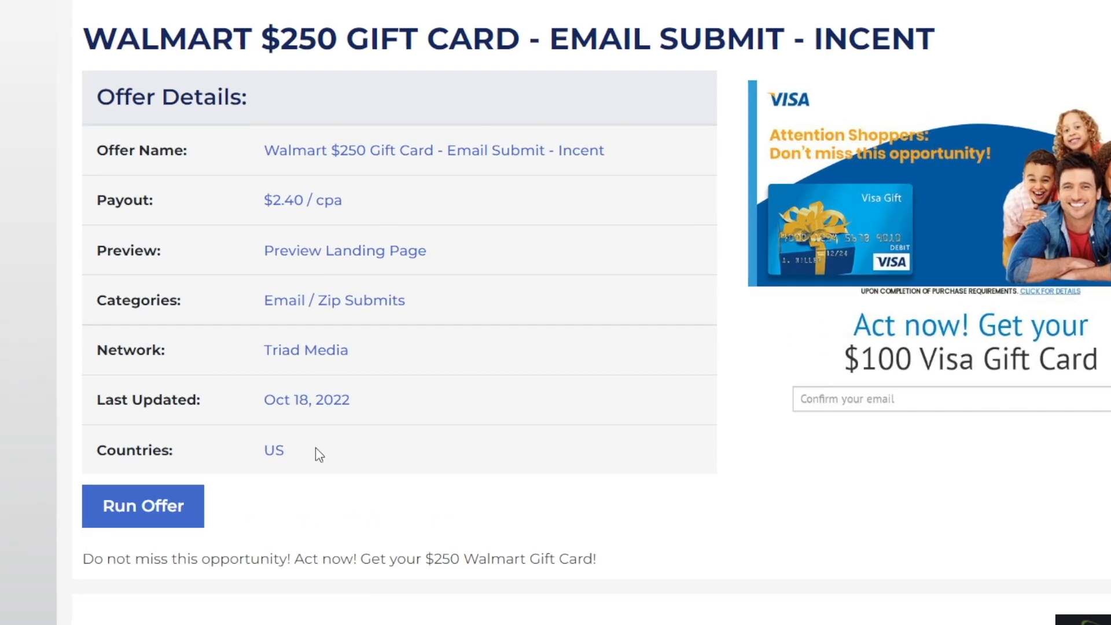
Step: Check the eligible countries of the Walmart $250 gift card offer on OfferVault, and browse further Visa giveaway pins on Pinterest
double_click(292, 414)
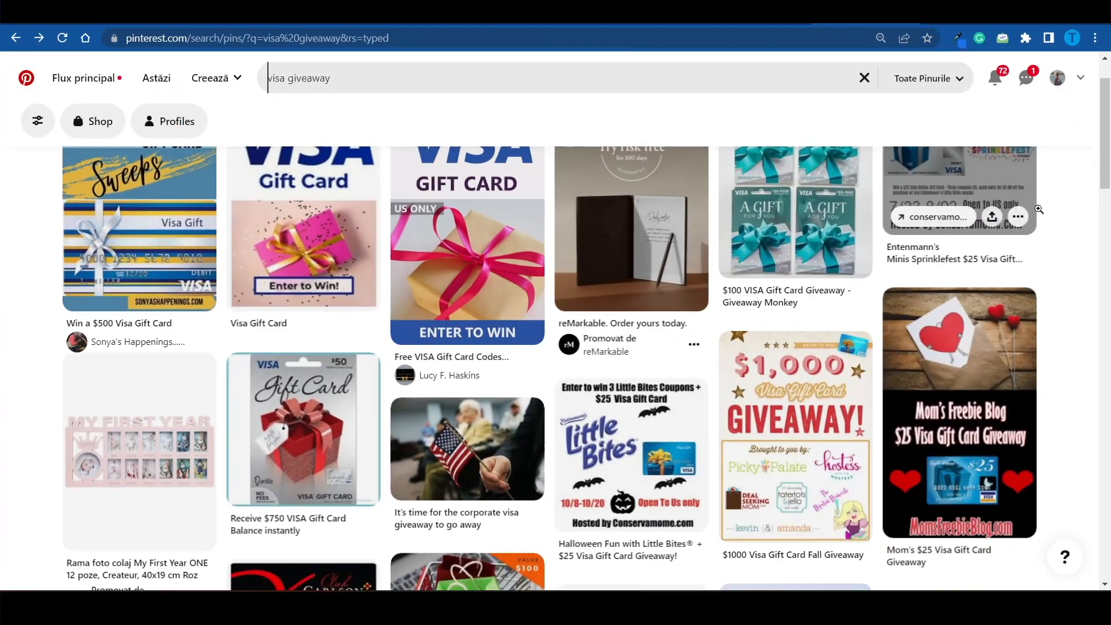
drag(1106, 146, 1108, 200)
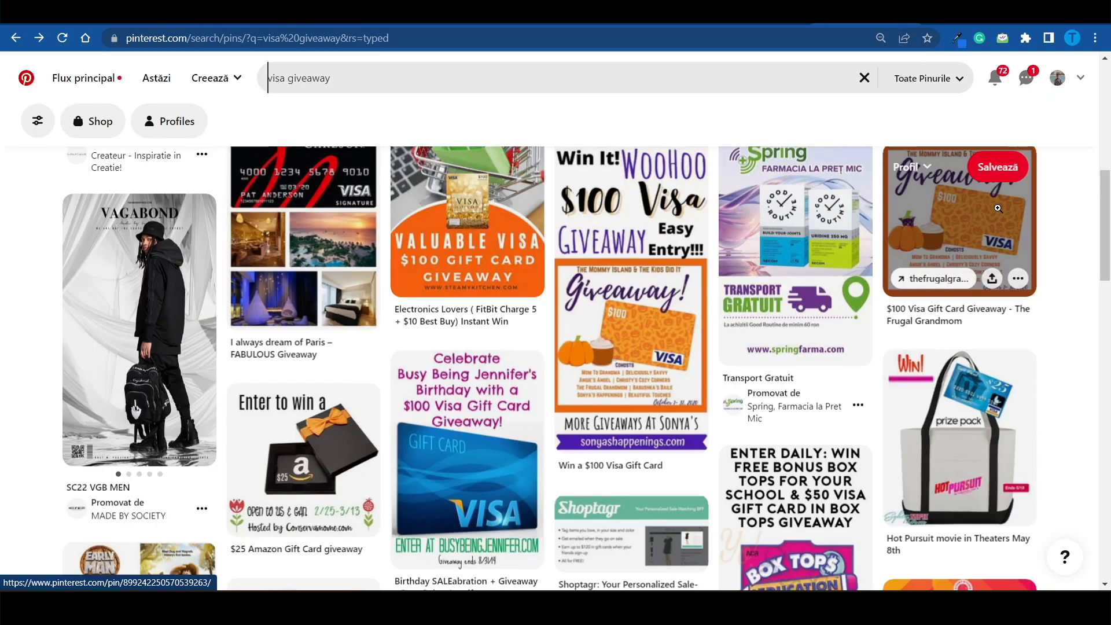
drag(1105, 248, 1109, 132)
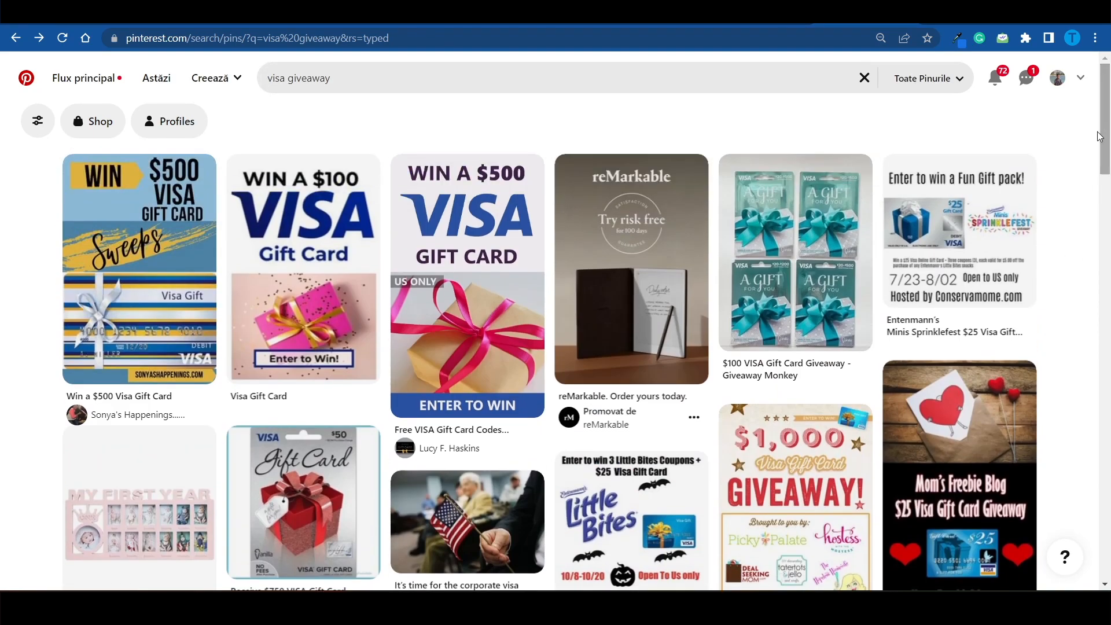